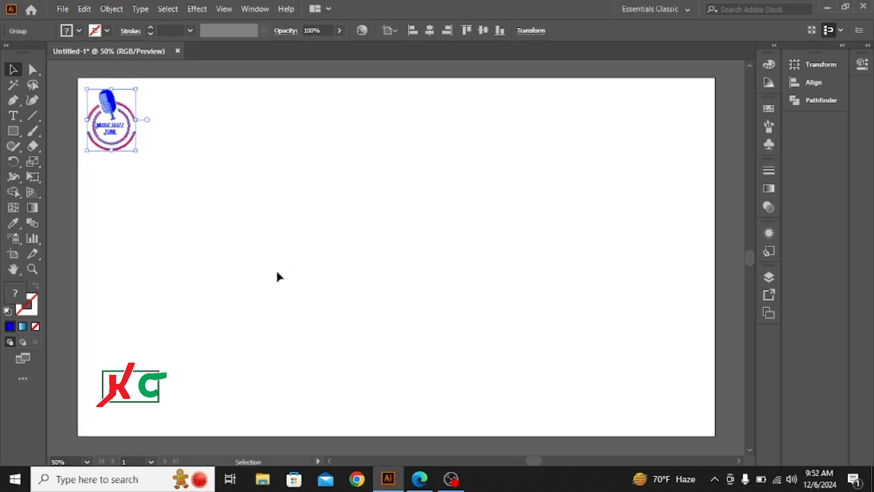
Draw a circle from the artboard's center with no fill and a blue stroke.
left_click(240, 249)
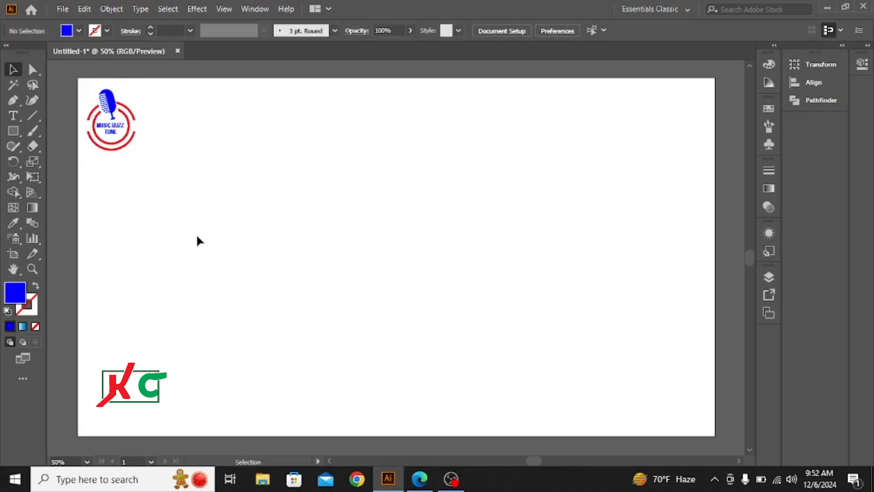
left_click(13, 128)
left_click(71, 162)
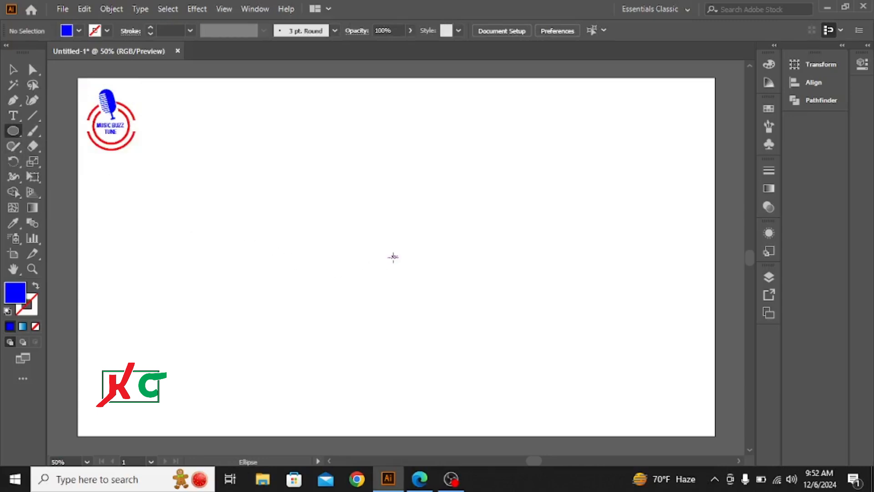
key("alt")
left_click(36, 286)
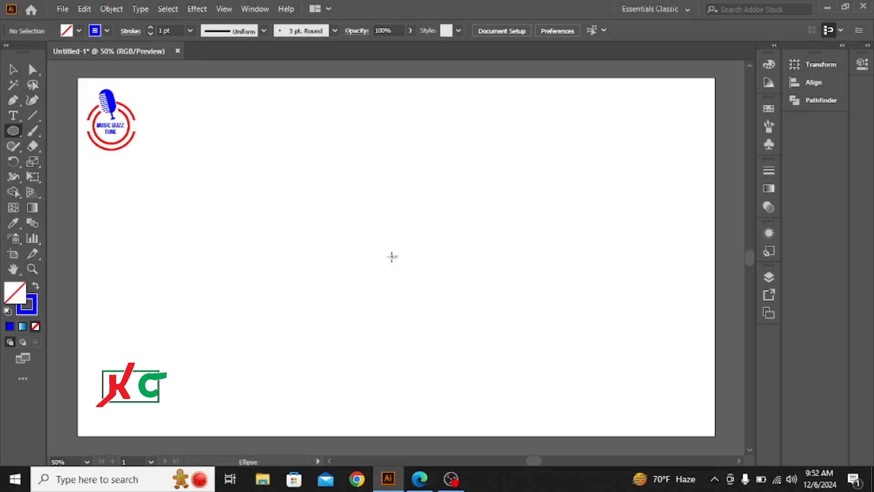
left_click_drag(395, 255, 427, 307)
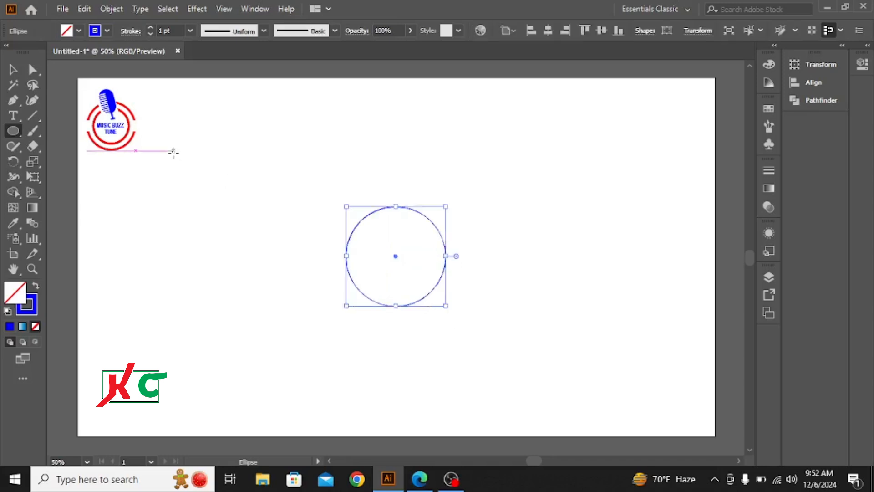
Set the circle's stroke weight to 13 pt.
left_click(150, 28)
left_click(150, 28)
left_click(150, 27)
left_click(150, 28)
left_click(150, 28)
left_click(150, 27)
left_click(149, 28)
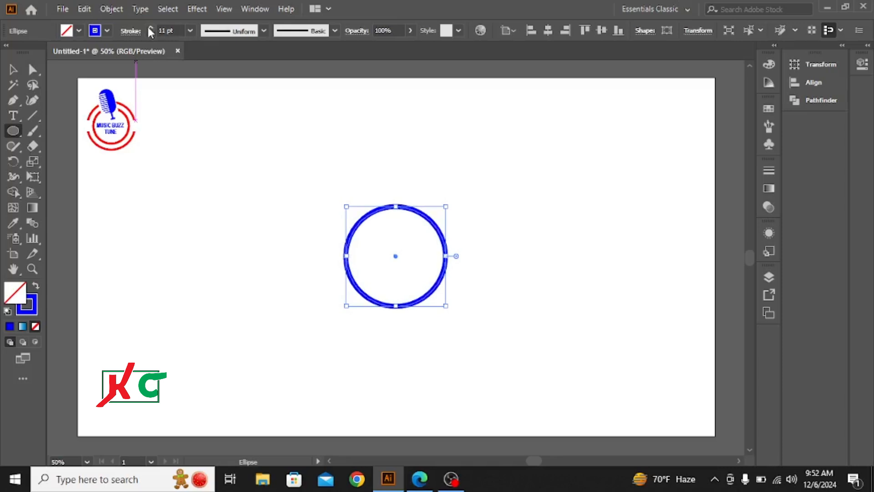
left_click(150, 28)
left_click(149, 27)
left_click(150, 28)
left_click(150, 28)
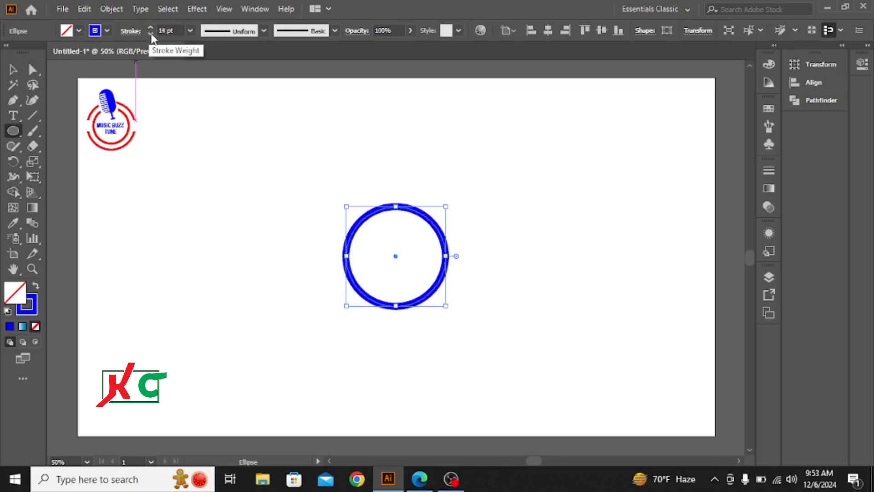
left_click(150, 34)
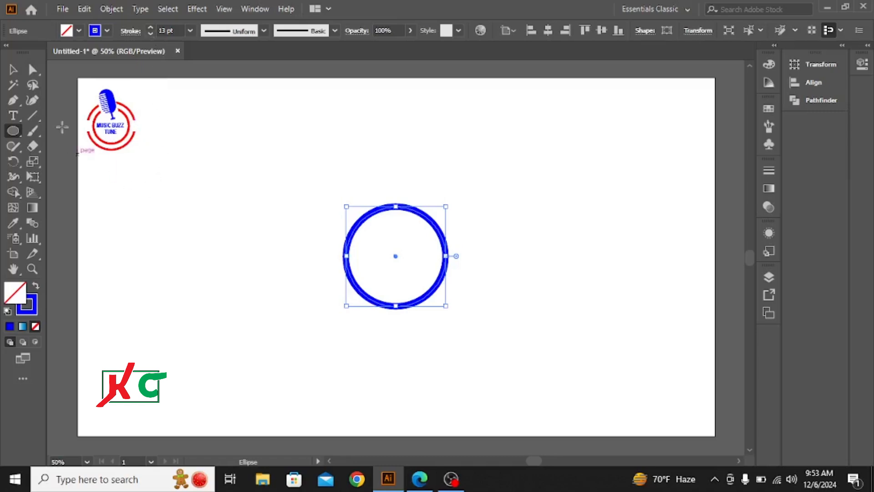
Paste a copy of the circle in front and enlarge it from the center to form a concentric outer ring.
left_click(13, 69)
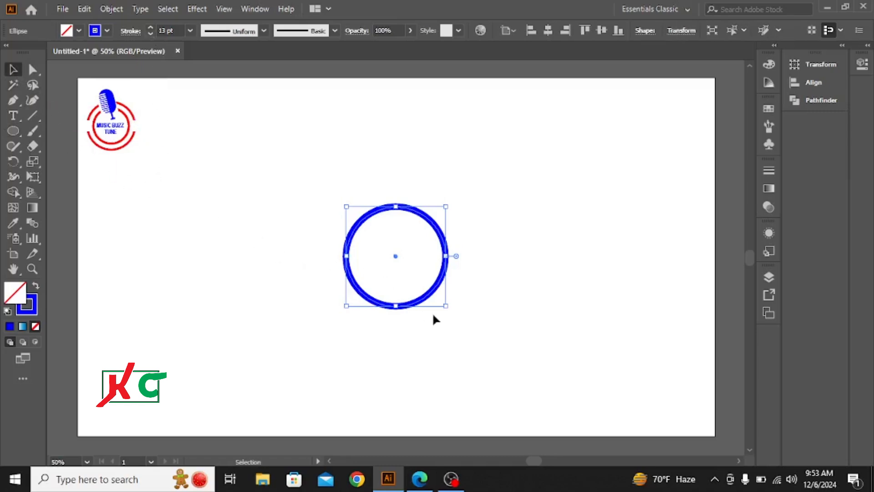
left_click(84, 9)
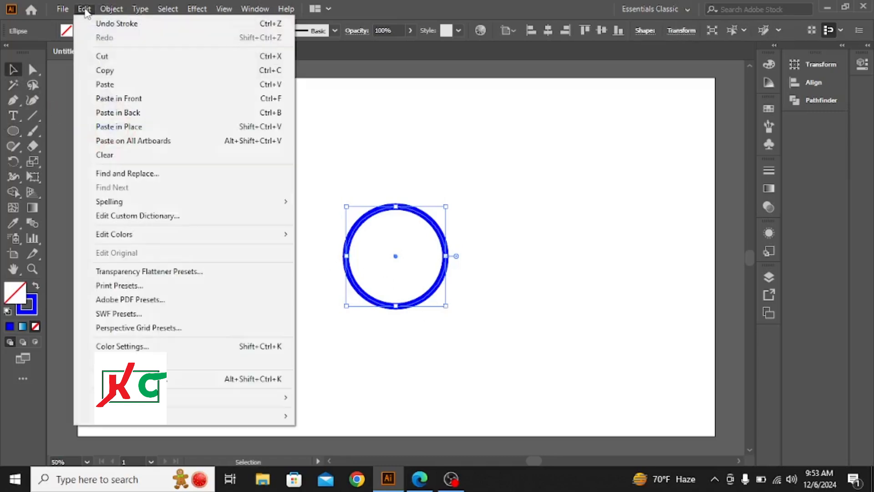
left_click(110, 70)
left_click(83, 9)
left_click(116, 98)
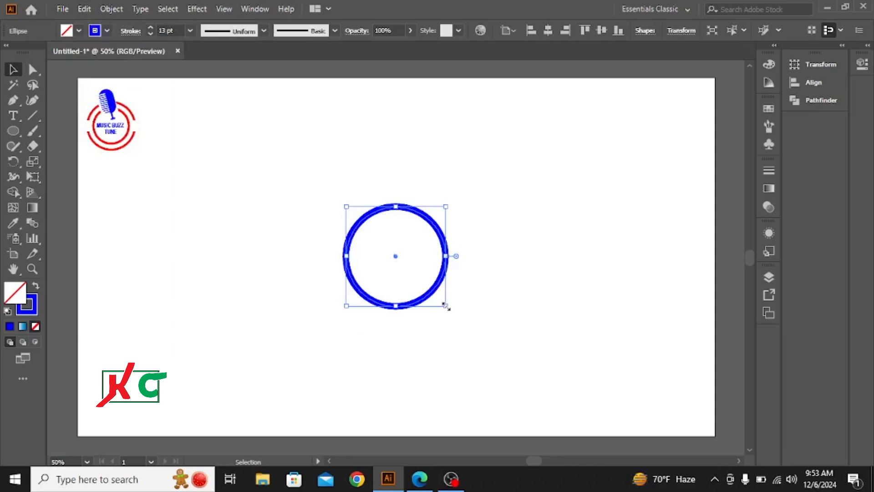
left_click_drag(445, 305, 464, 331)
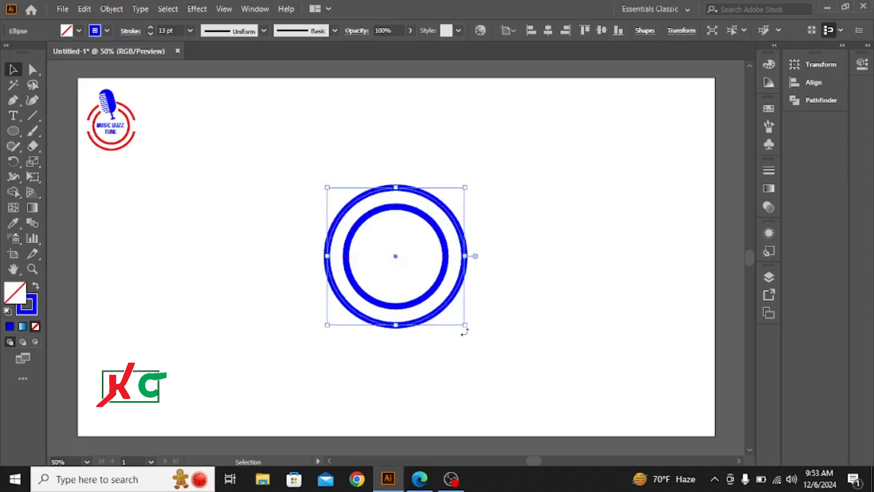
left_click(543, 257)
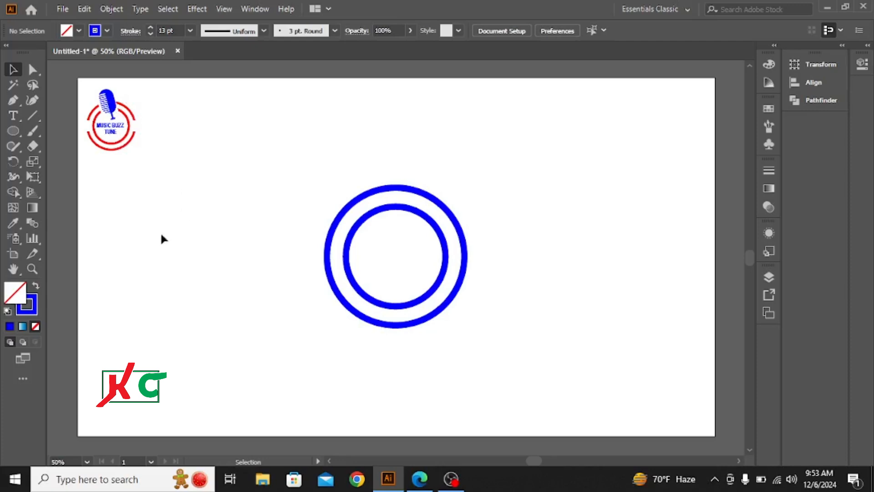
Draw a tall, narrow rectangle in the empty area left of the rings.
left_click(15, 129)
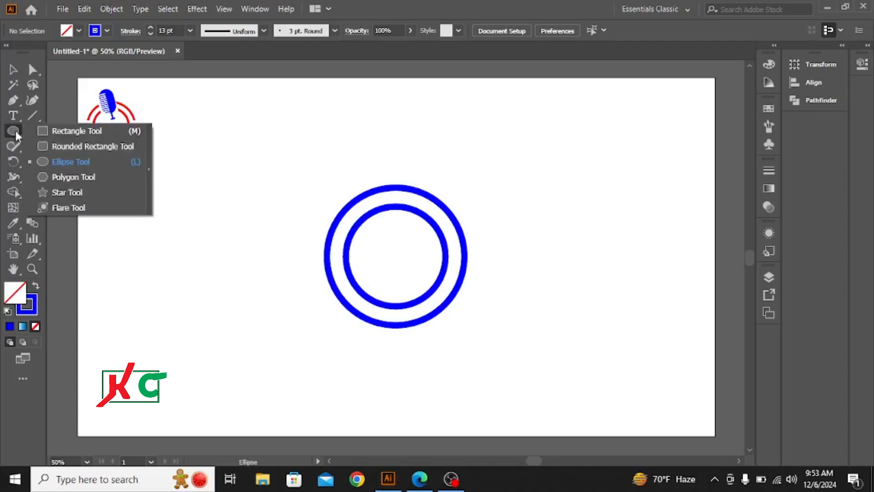
left_click(70, 131)
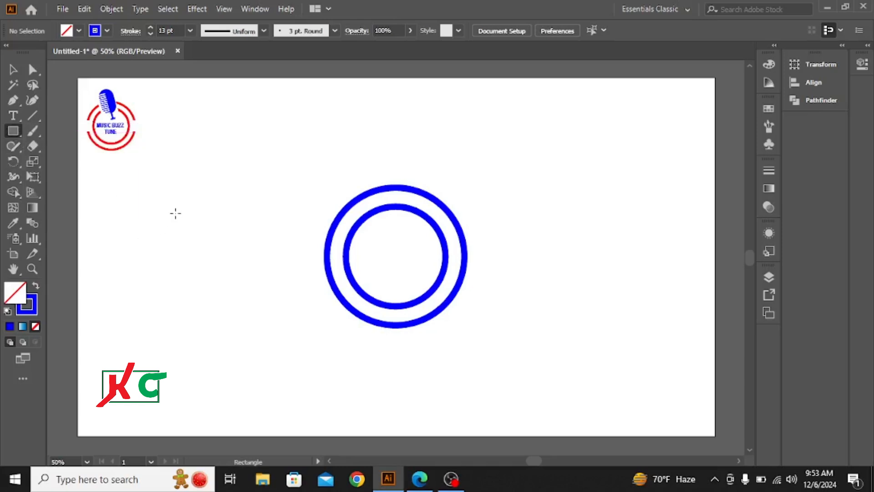
mouse_move(174, 195)
left_mouse_down()
mouse_move(204, 234)
mouse_move(210, 290)
left_mouse_up()
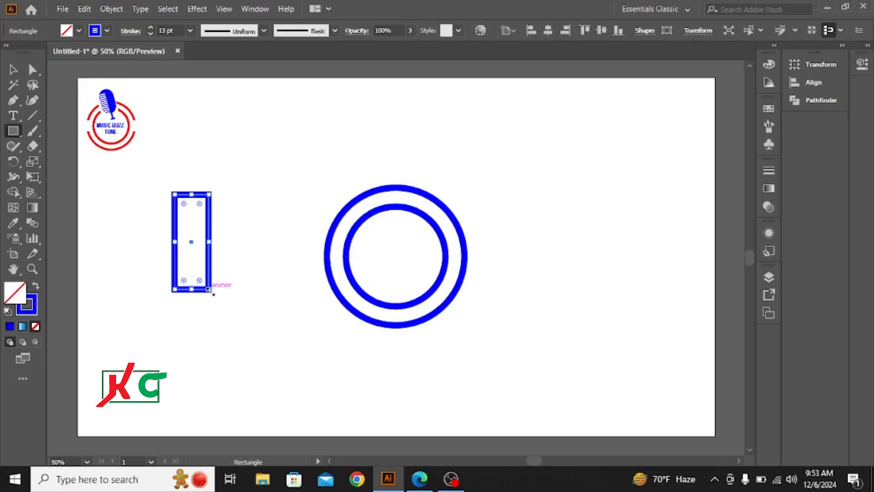
Remove the rectangle's stroke and fill it with black.
left_click(106, 31)
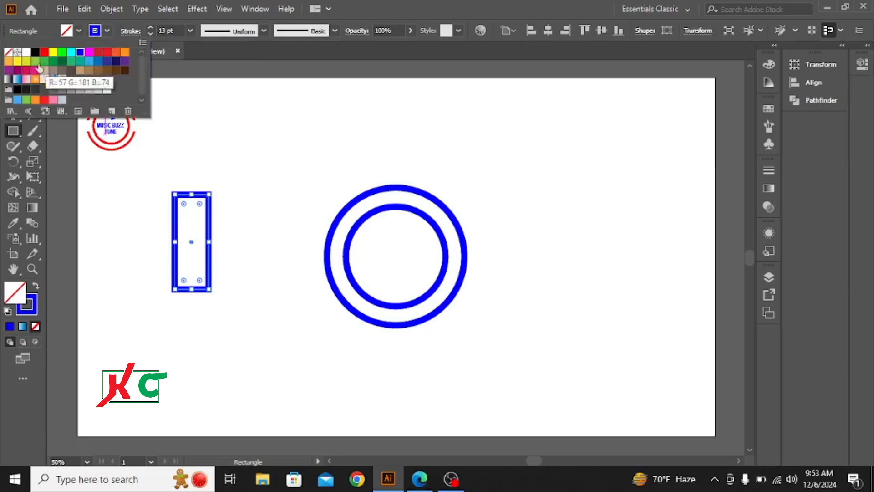
left_click(9, 53)
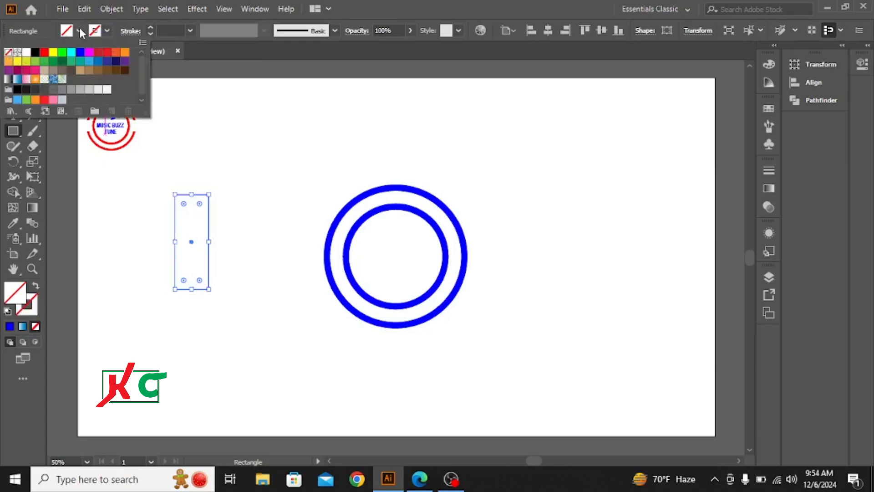
left_click(79, 31)
left_click(79, 31)
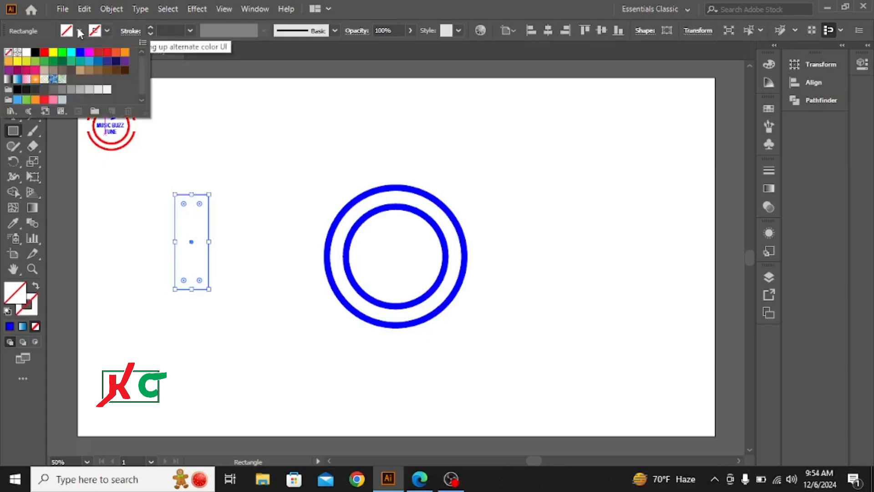
left_click(35, 54)
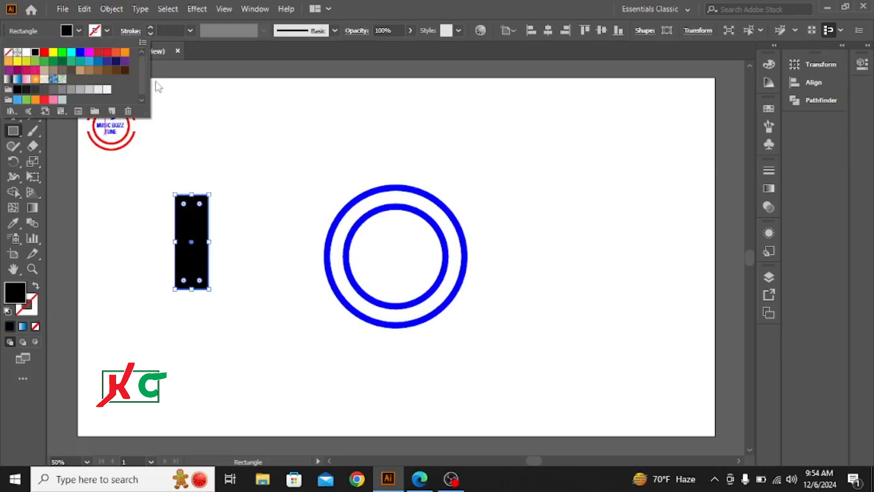
left_click(80, 33)
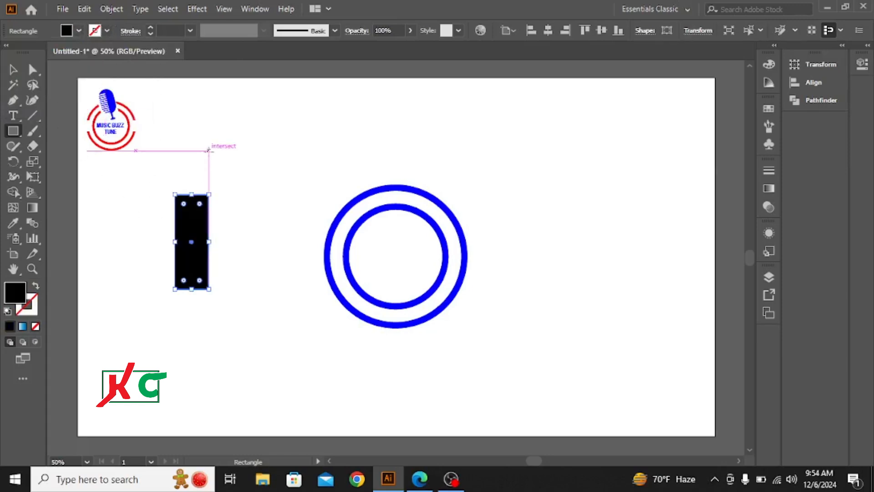
Round the black rectangle's corners fully to make a vertical pill shape.
left_click(15, 71)
left_click(200, 125)
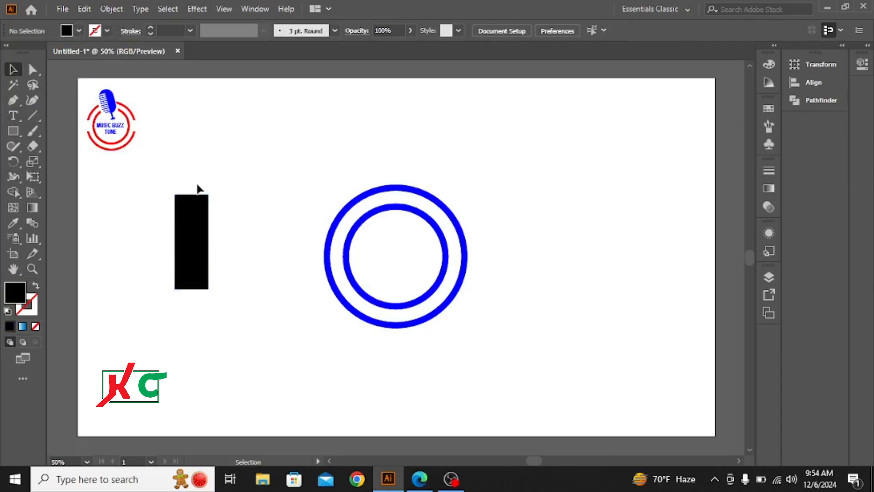
left_click_drag(217, 253, 191, 218)
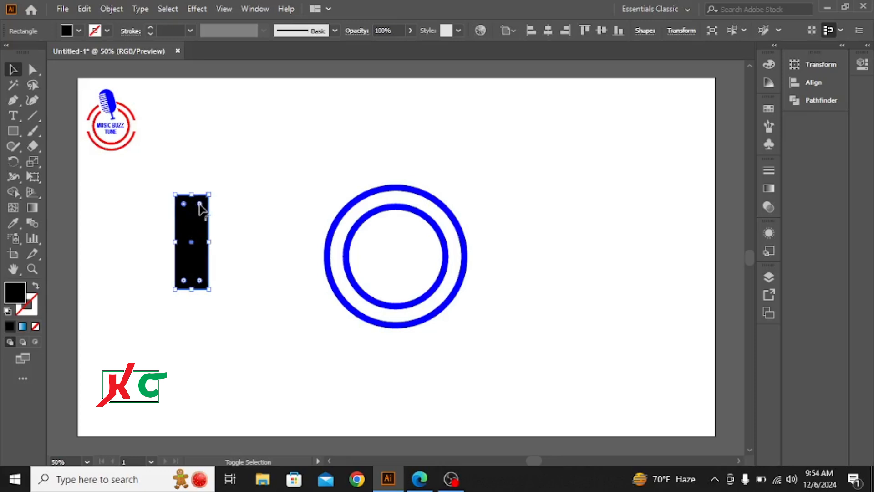
left_click(199, 205, "shift")
left_click_drag(200, 204, 194, 248)
left_click_drag(200, 280, 201, 244)
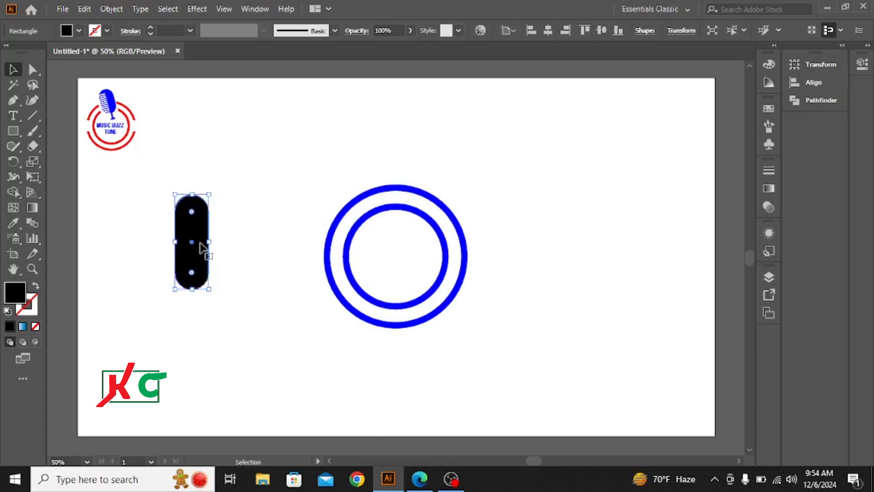
left_click(201, 159)
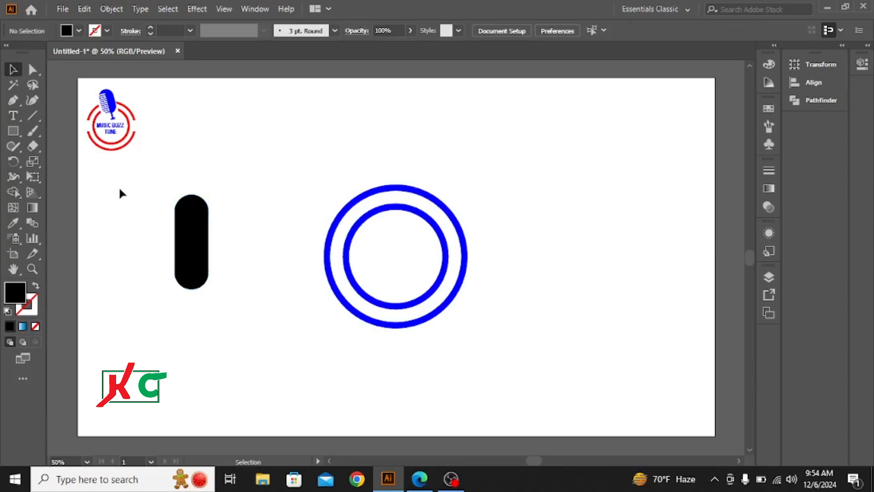
Draw a vertical line through the pill's center and a short horizontal line from outside its left edge to that centerline near the top.
left_click(32, 115)
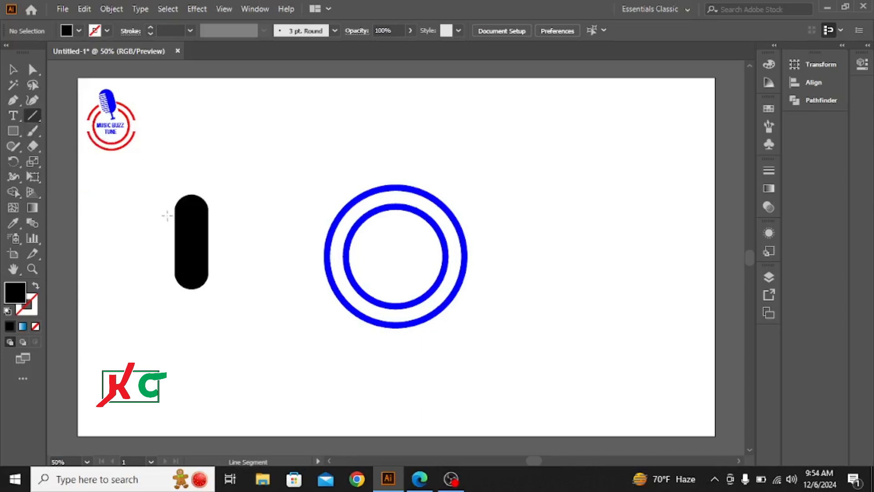
left_click_drag(192, 241, 186, 349)
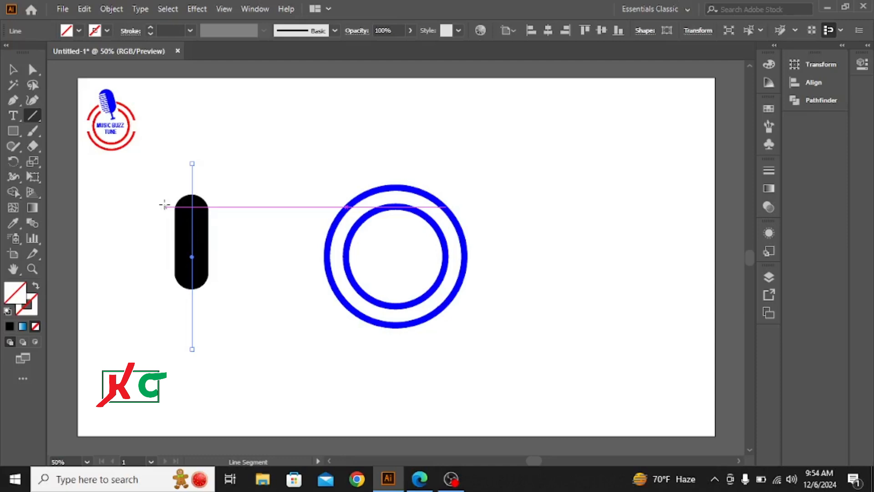
left_click_drag(147, 203, 192, 202)
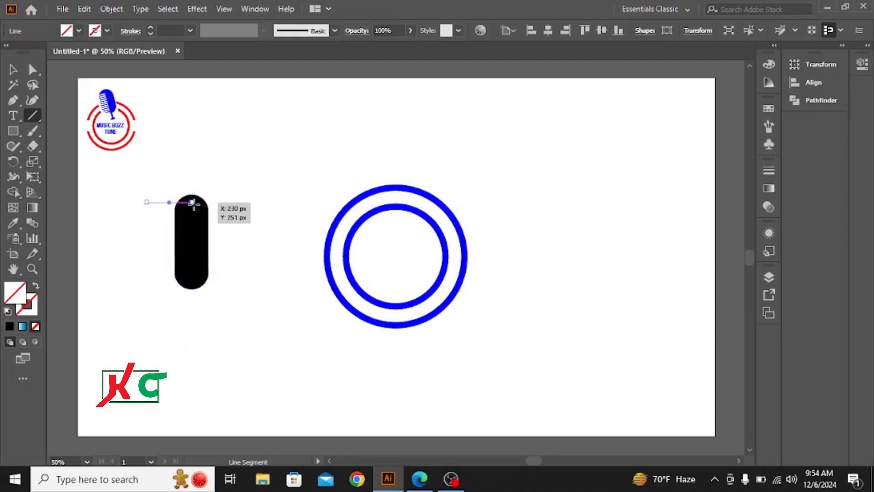
Give the short horizontal line a blue stroke with a weight of 11 pt.
left_click(151, 28)
left_click(151, 29)
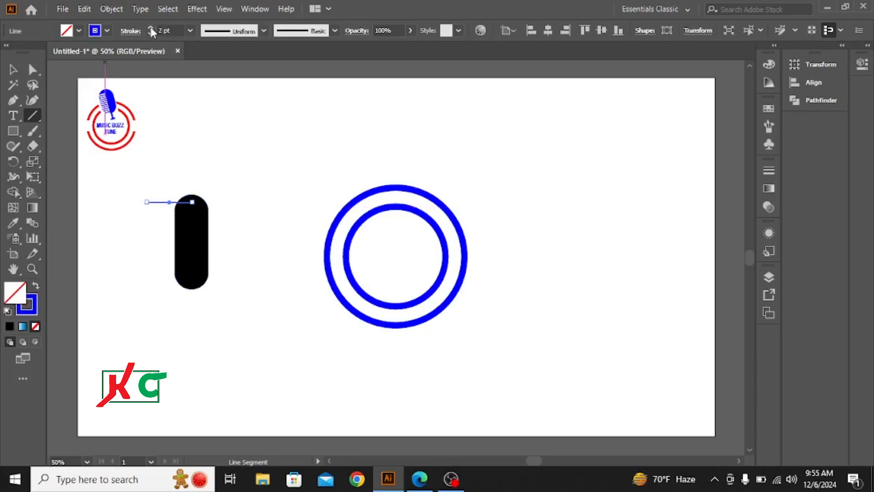
left_click(151, 28)
left_click(151, 28)
left_click(151, 28)
left_click(151, 29)
left_click(151, 29)
left_click(151, 28)
left_click(151, 28)
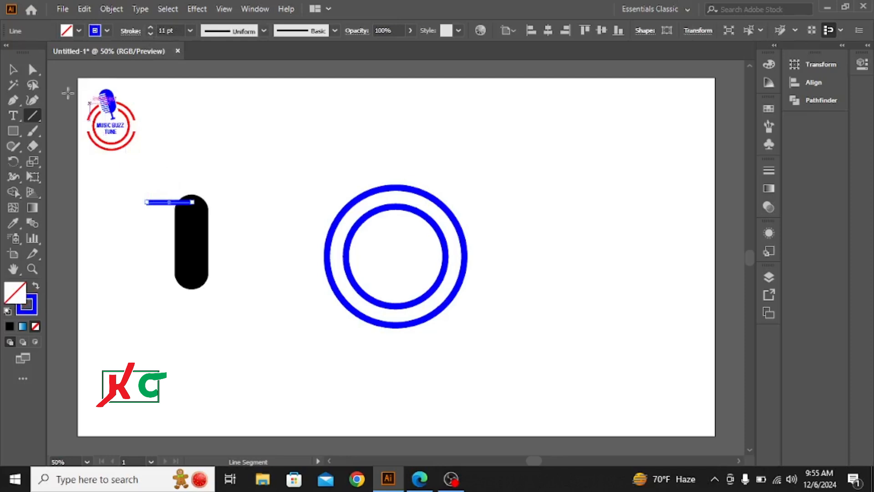
Duplicate the horizontal line downward along the pill in eight evenly spaced copies and move the lowest copy aside, below and right of the pill.
left_click(13, 69)
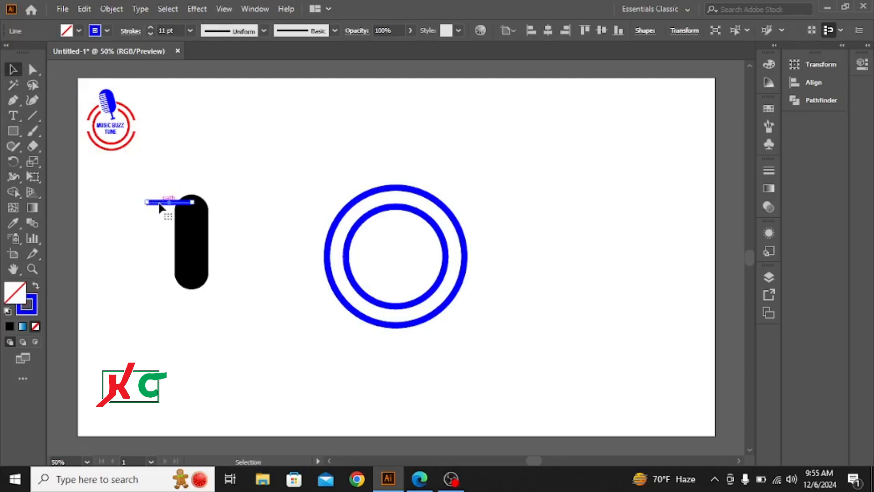
key("alt")
left_click_drag(162, 207, 164, 216)
key("ctrl+d")
key("ctrl+d")
key("ctrl+d")
key("ctrl+d")
key("ctrl+d")
key("ctrl+d")
key("ctrl+d")
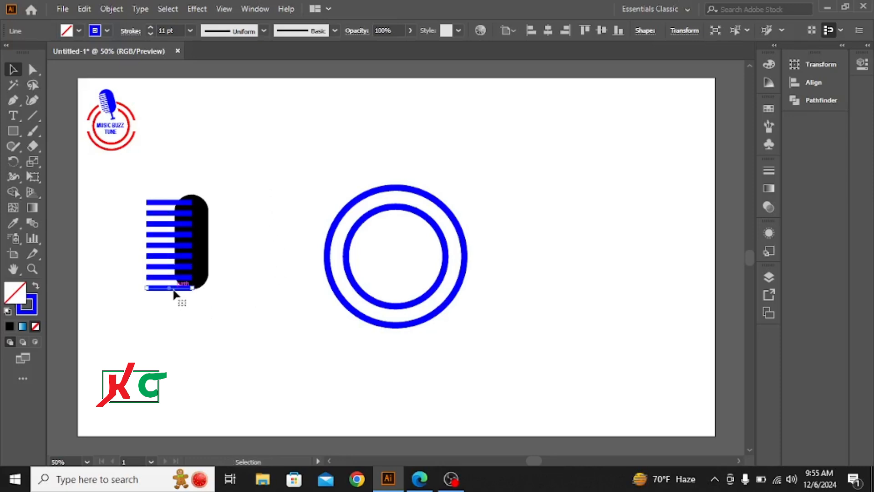
left_click_drag(174, 291, 235, 340)
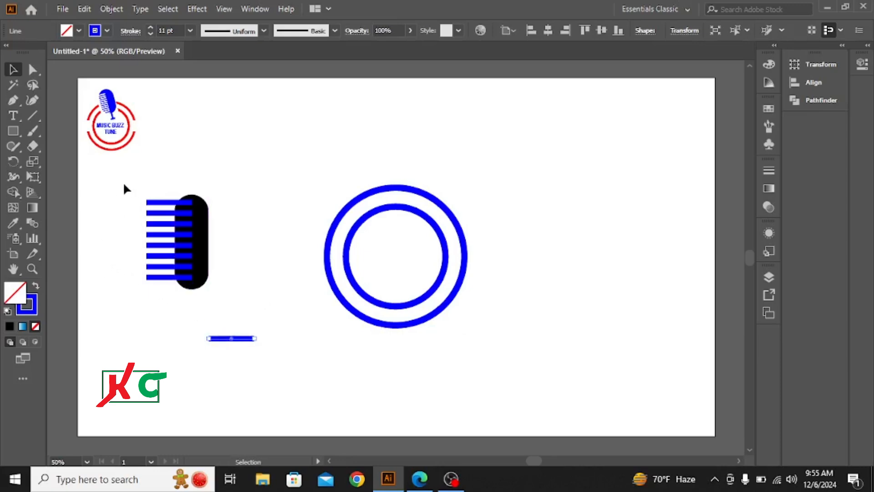
Expand the fill and stroke of the pill, its centerline and the horizontal lines crossing it.
left_click_drag(124, 184, 246, 299)
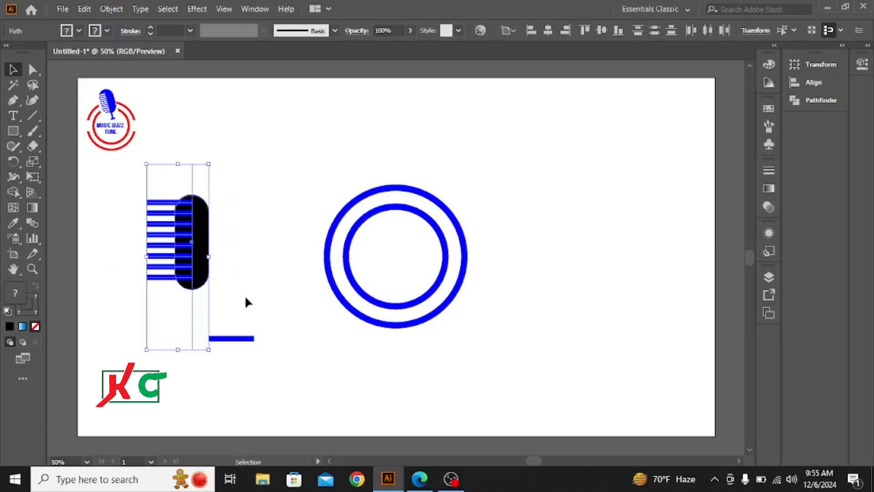
left_click(112, 9)
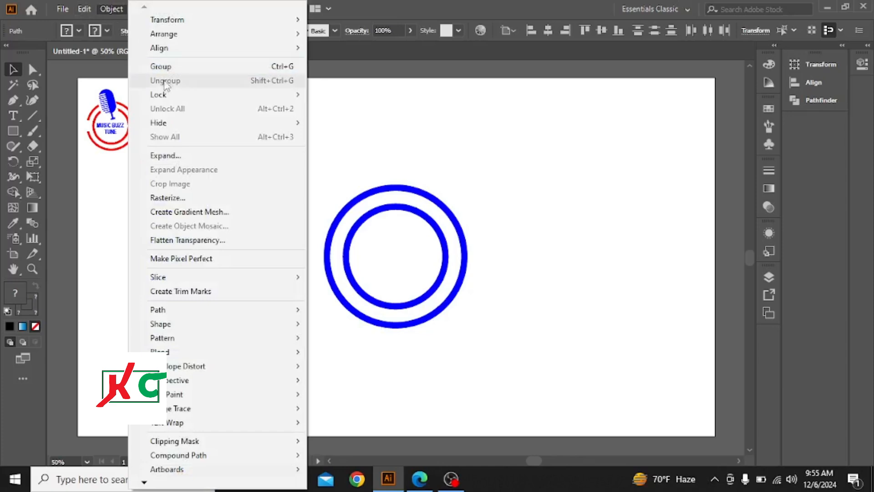
left_click(164, 156)
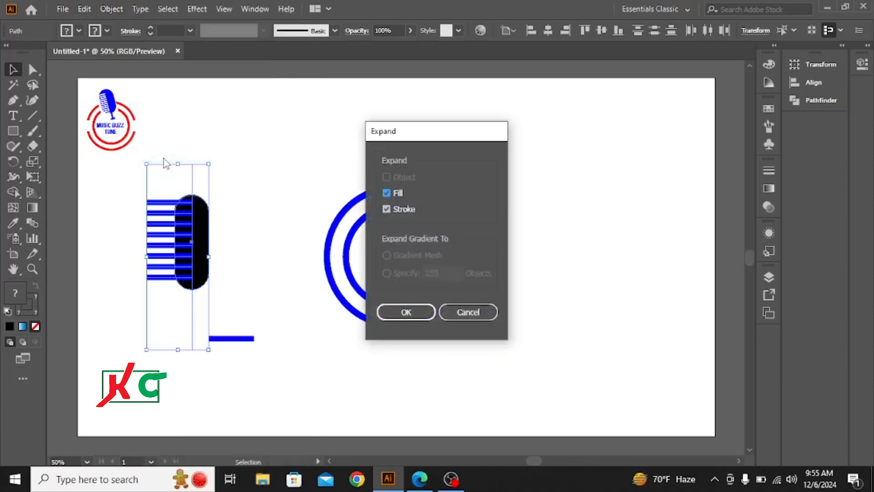
key("Return")
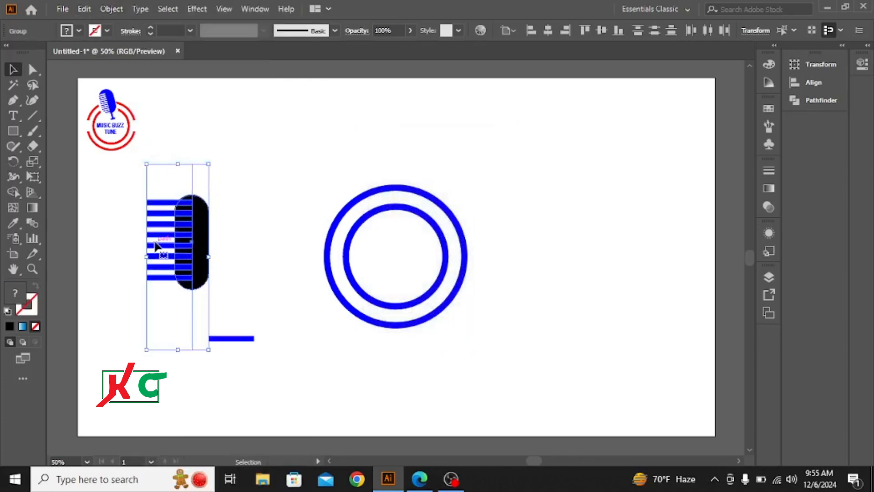
Remove the horizontal lines, outside and inside the pill, with Shape Builder to cut stripes through the pill's left half.
left_click(12, 191)
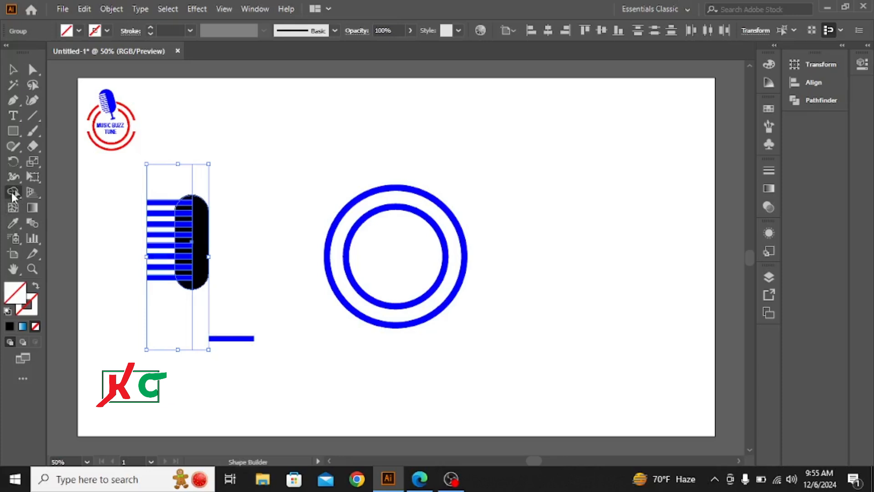
left_click_drag(159, 202, 158, 292)
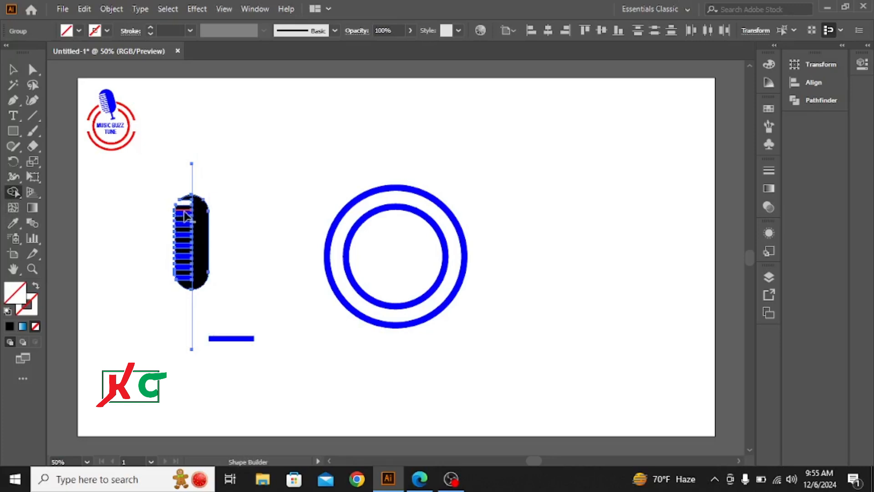
left_click_drag(187, 217, 187, 283)
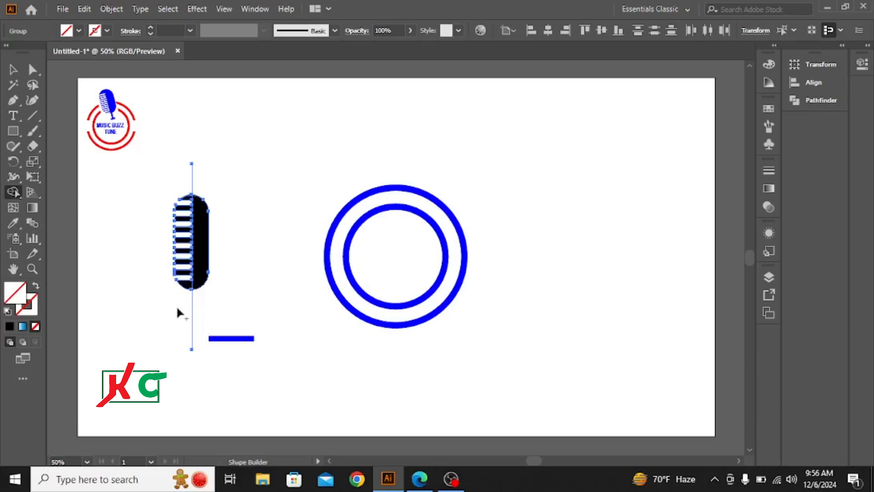
Delete the leftover vertical centerline running through the striped pill.
left_click(12, 70)
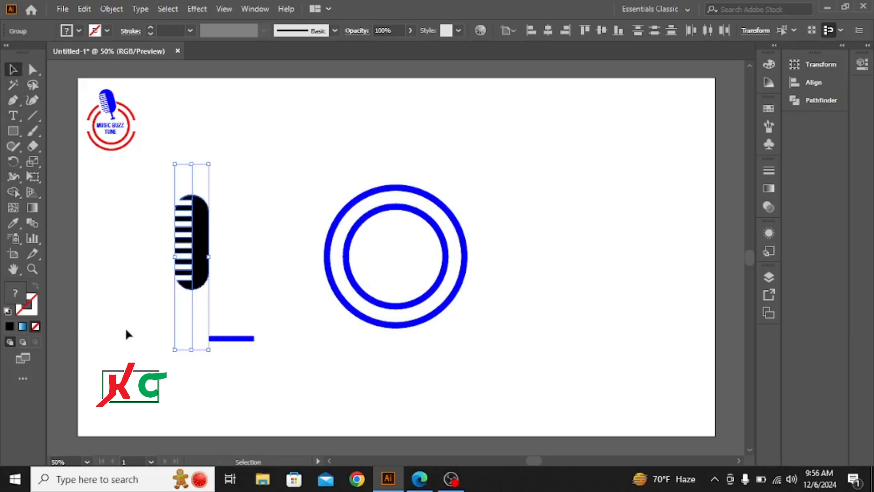
left_click(138, 328)
left_click_drag(201, 306, 202, 305)
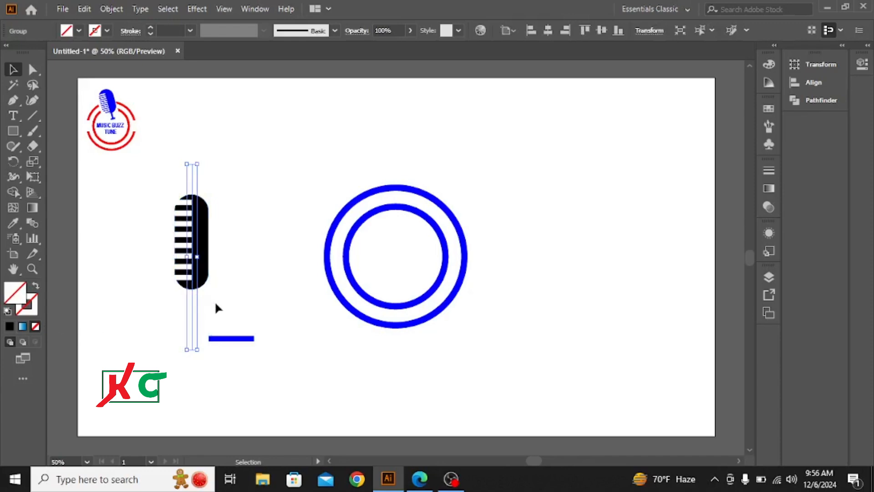
left_click(216, 304)
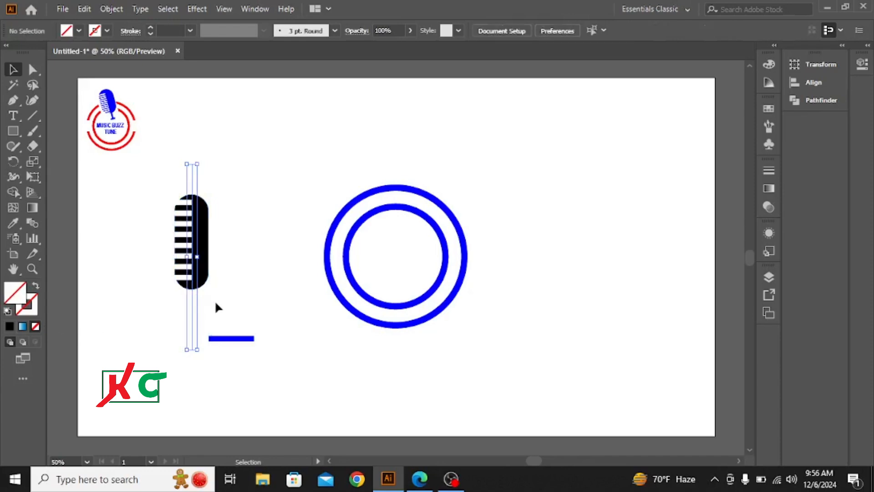
Rotate the spare blue line to vertical and place it over the pill's lower end as the microphone stem.
left_click(251, 339)
left_click_drag(259, 335, 230, 300)
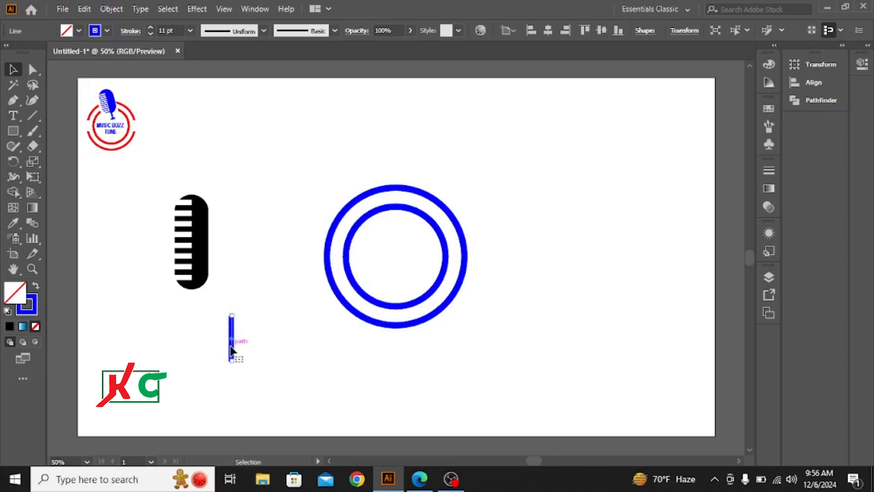
left_click_drag(231, 340, 196, 286)
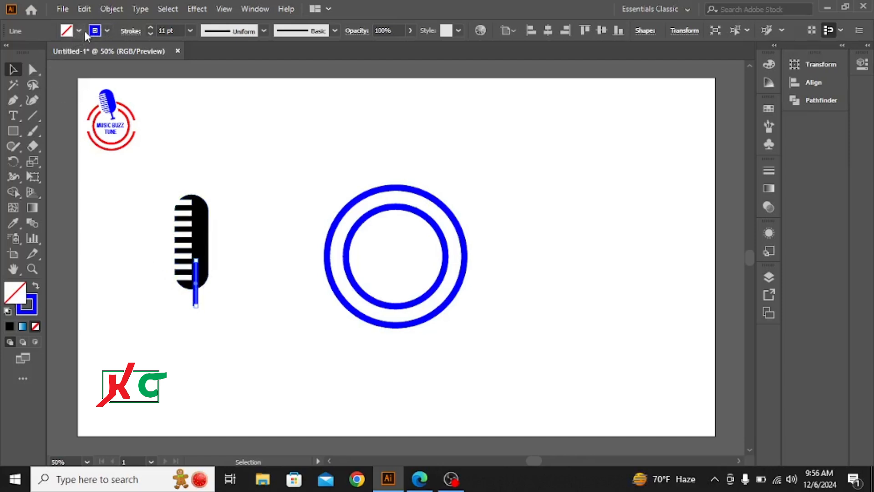
left_click(107, 31)
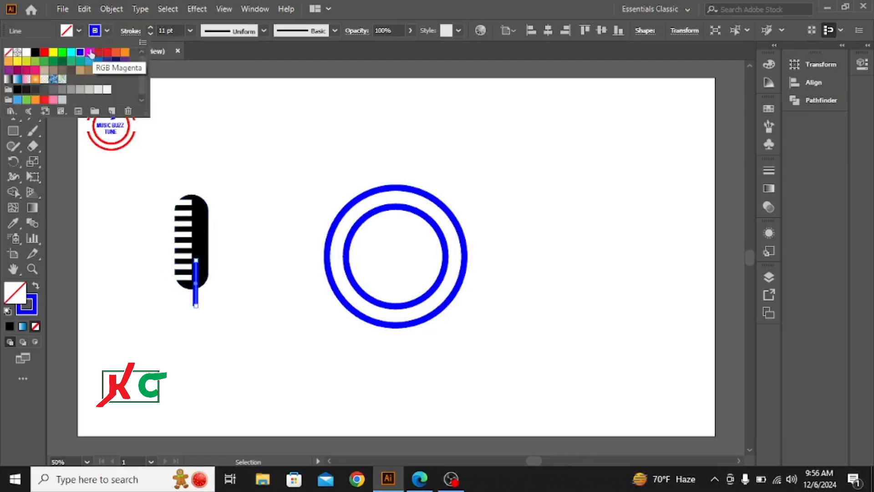
left_click(8, 53)
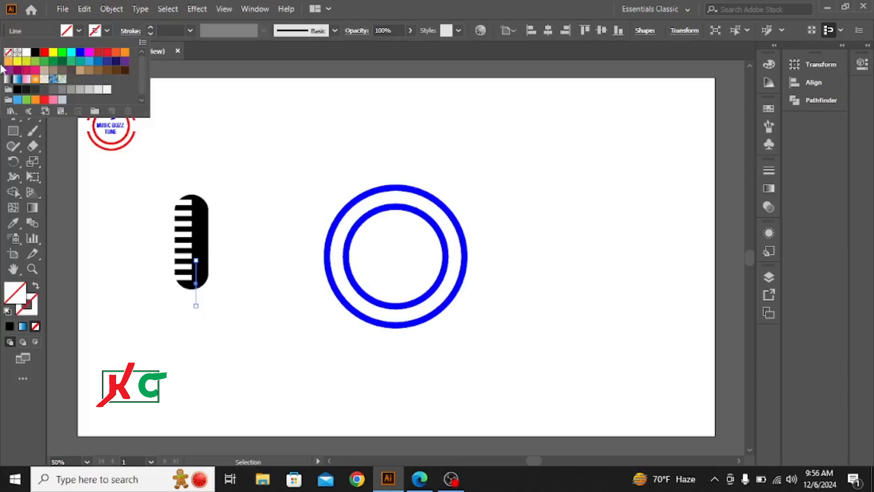
left_click(105, 28)
key("ctrl+z")
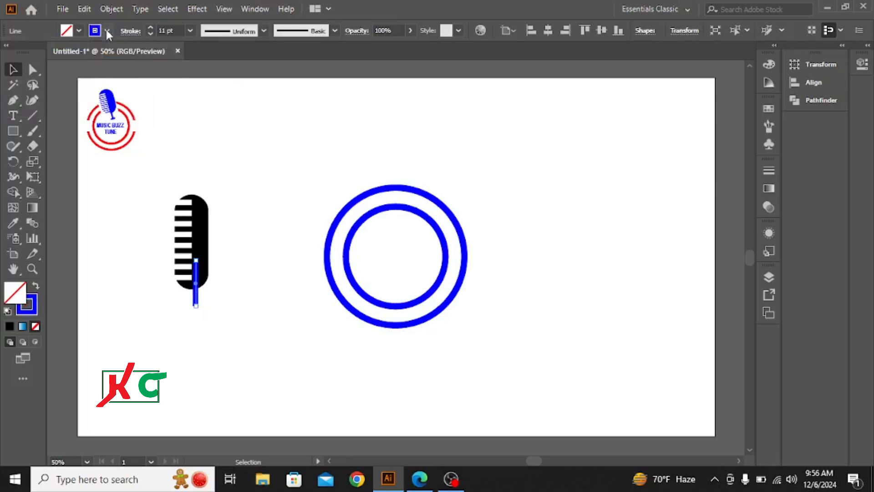
Set the microphone stem's stroke color to black.
left_click(107, 31)
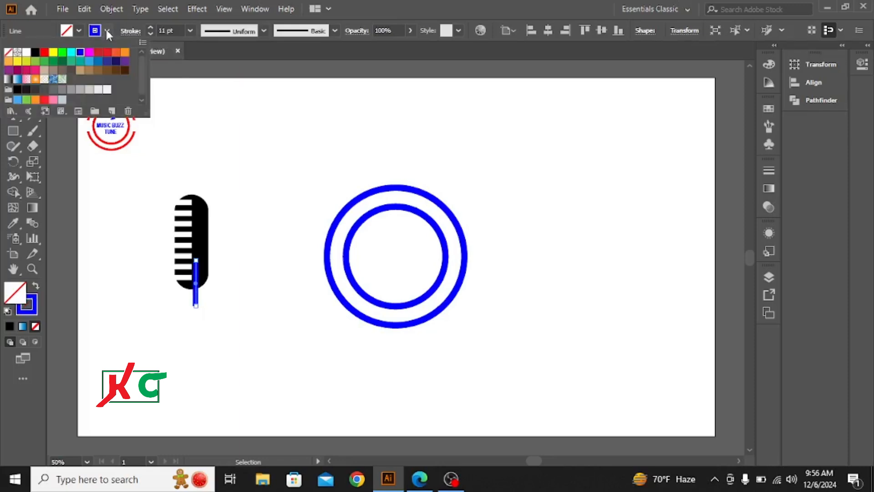
left_click(35, 52)
left_click(246, 151)
left_click(164, 340)
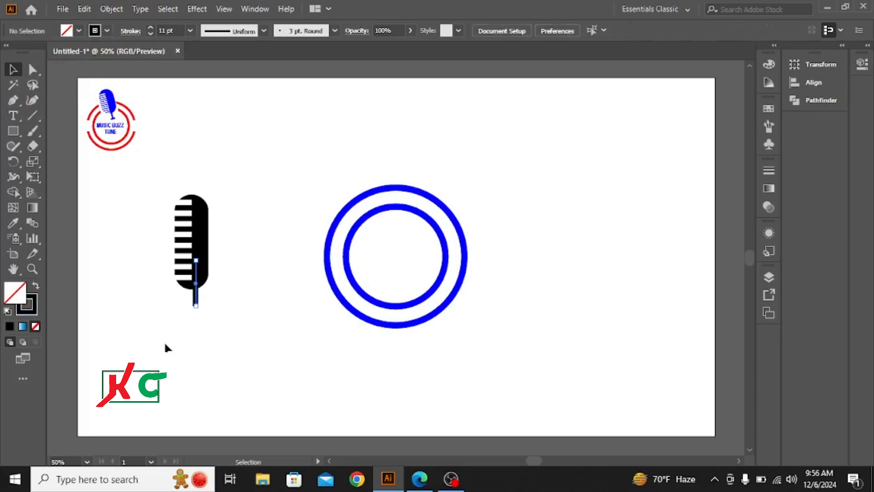
Draw a rectangle about 26 px wide and 9 px high below the stem, with a black fill and no stroke.
left_click(12, 131)
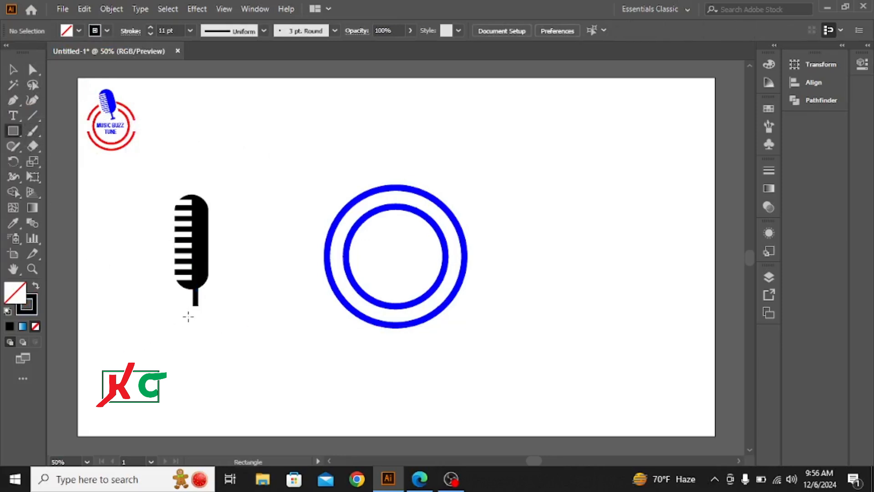
left_click_drag(186, 312, 202, 320)
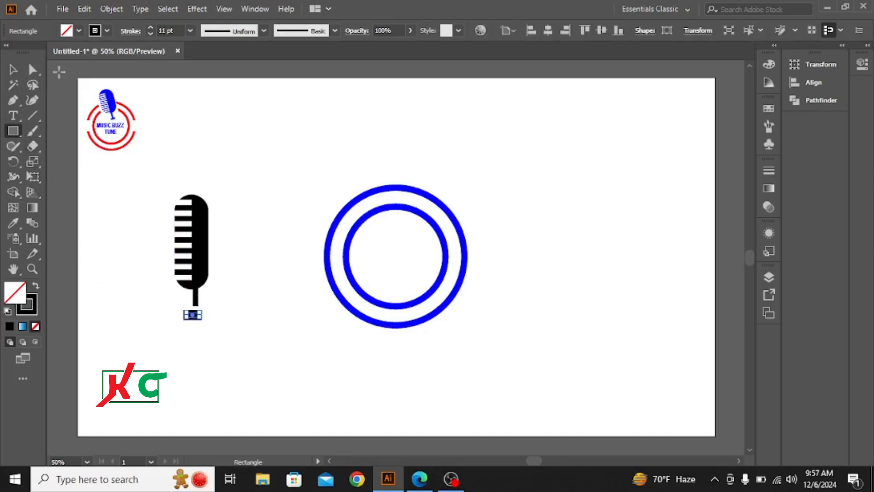
left_click(79, 31)
left_click(35, 52)
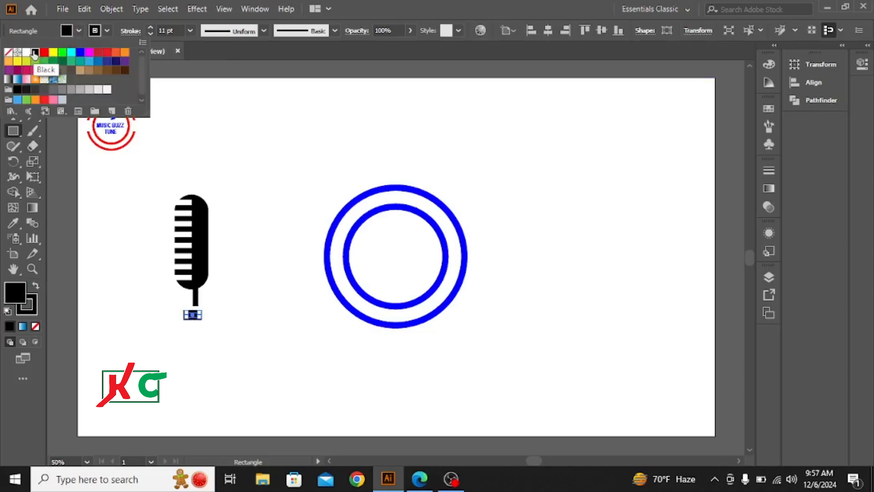
left_click(107, 31)
left_click(8, 52)
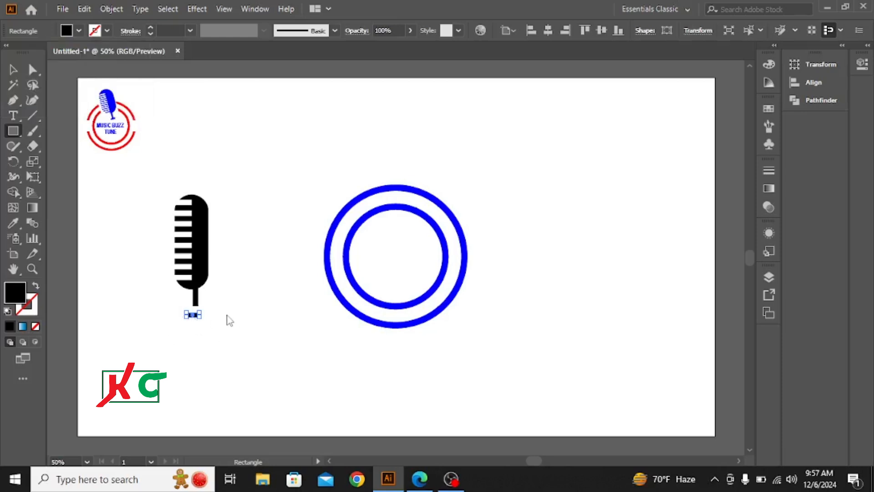
left_click(229, 180)
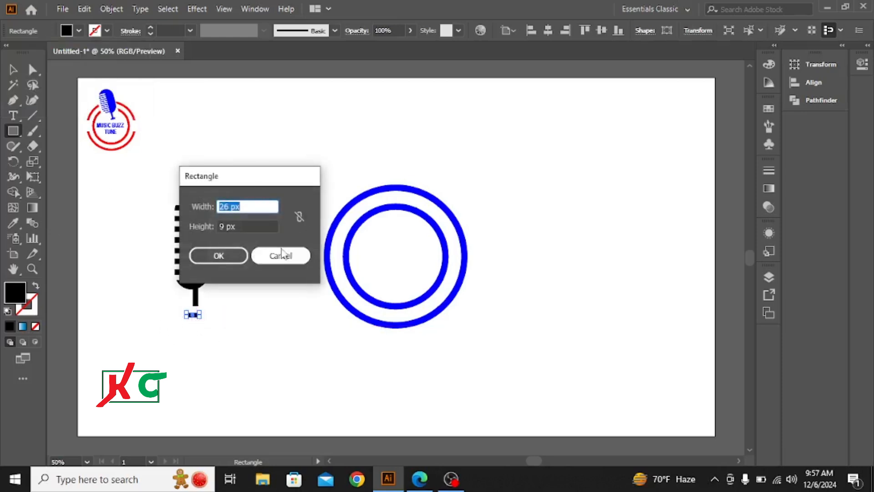
left_click(280, 255)
left_click(12, 69)
left_click(217, 338)
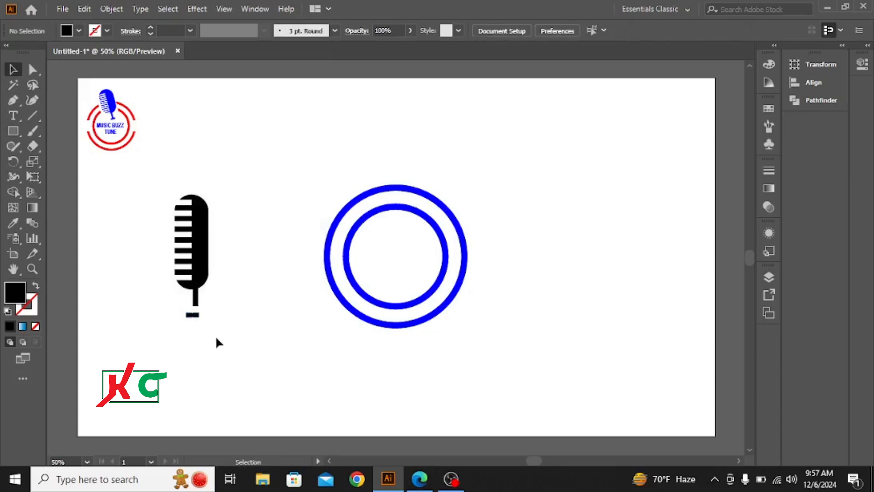
Nudge the small rectangle up and to the right so it meets the stem's lower end as the microphone base.
left_click(193, 315)
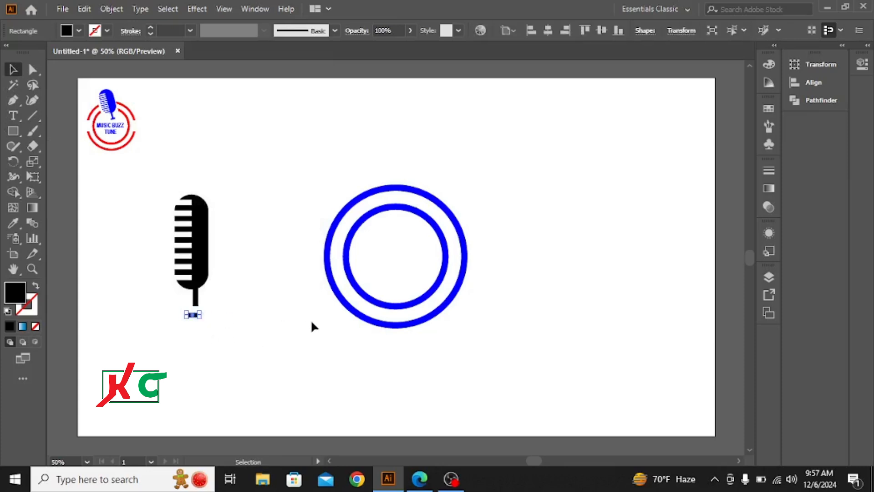
key("Up")
key("Up")
key("Up")
key("Up")
key("Up")
key("Up")
key("Up")
key("Up")
key("Up")
key("Up")
key("Up")
key("Up")
key("Up")
key("Up")
key("Up")
key("Up")
key("Up")
key("Up")
key("Up")
key("Up")
key("Right")
key("Right")
key("Right")
key("Right")
key("Right")
key("Right")
key("Right")
key("Right")
key("Right")
key("Right")
key("Right")
key("Right")
left_click(281, 284)
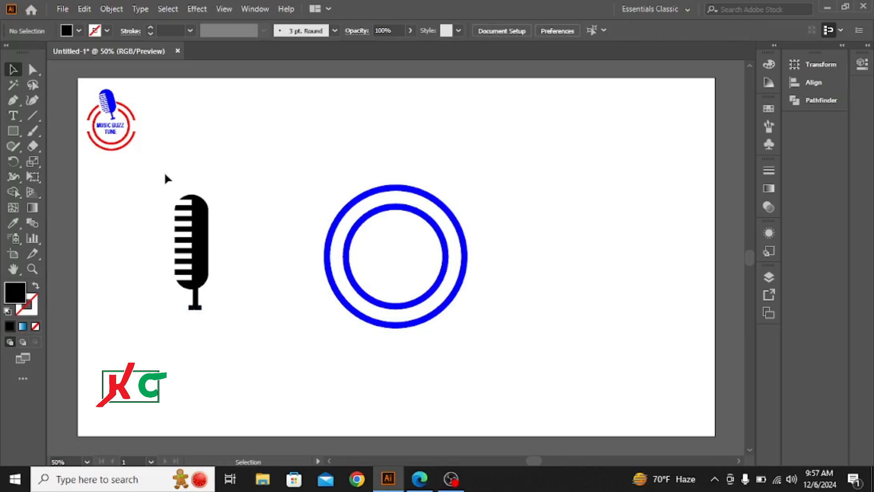
Group the striped pill, stem and base into one microphone object.
left_click_drag(165, 174, 273, 351)
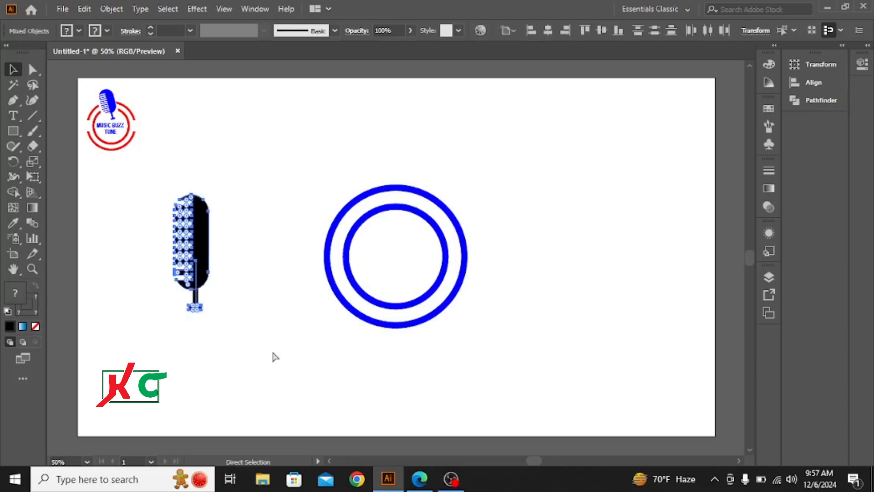
key("ctrl+g")
left_click(269, 199)
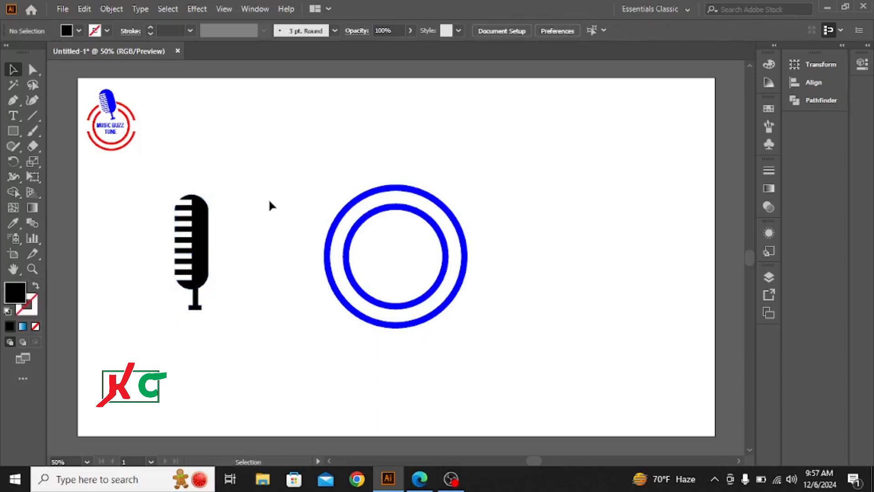
Tilt the microphone group counterclockwise and move it over the upper part of the concentric rings.
left_click(200, 208)
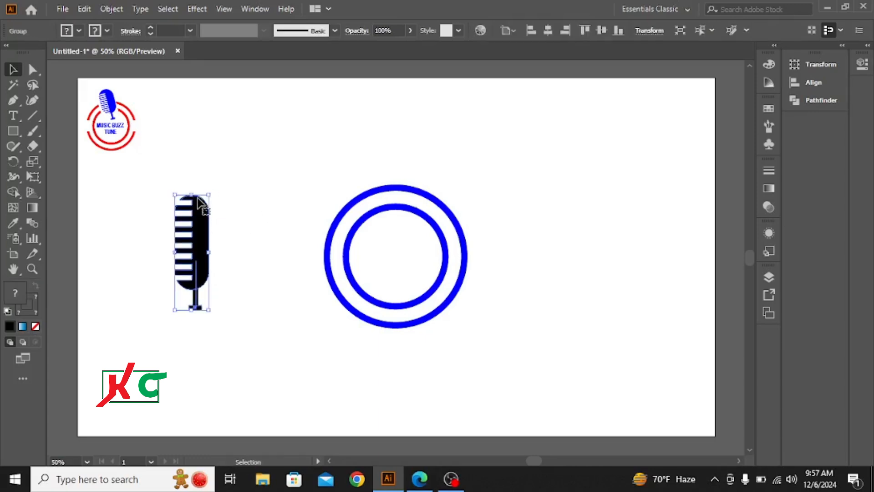
left_click_drag(175, 191, 143, 203)
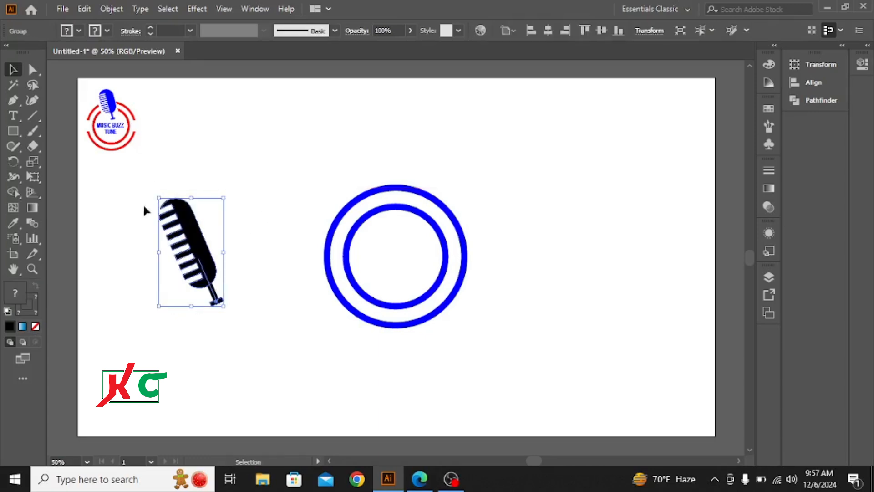
left_click_drag(208, 244, 377, 182)
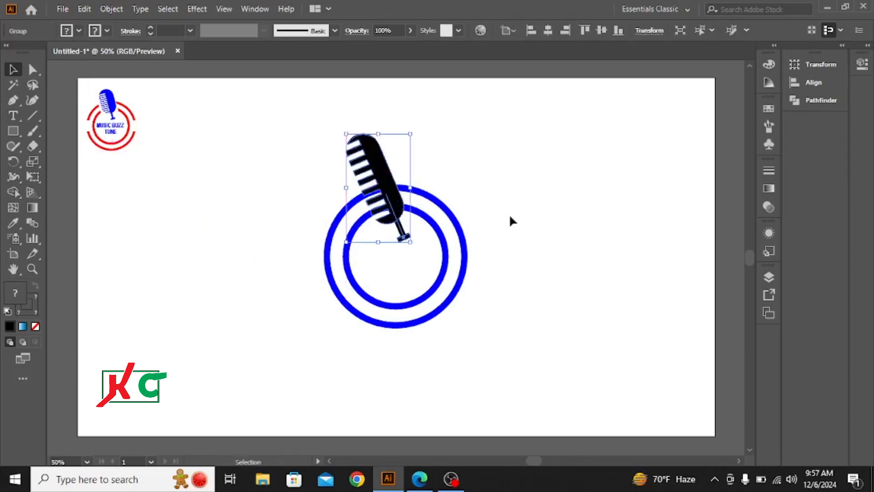
left_click(564, 236)
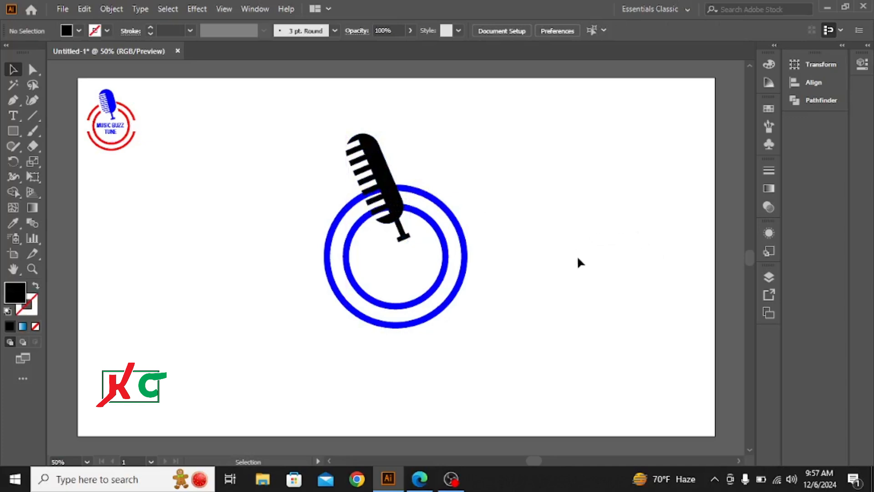
Draw a slanted four-cornered shape with the Pen tool that covers the tilted microphone and the ring sections around it.
left_click(11, 101)
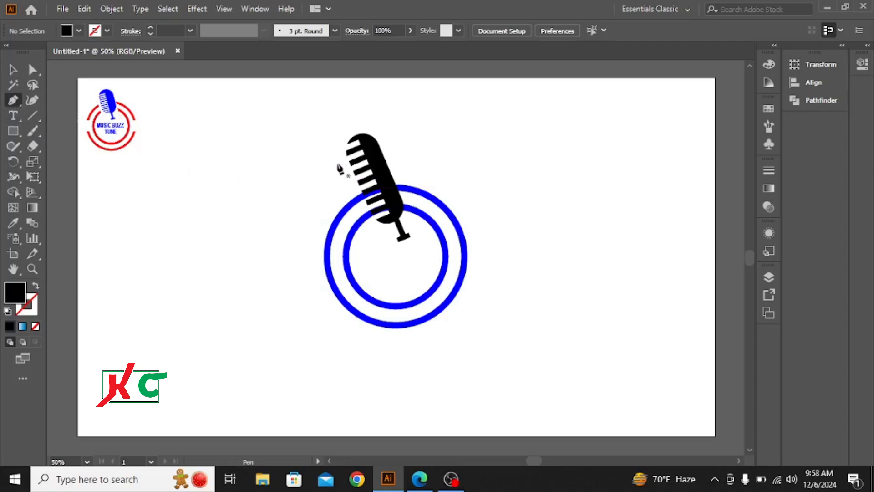
left_click(321, 113)
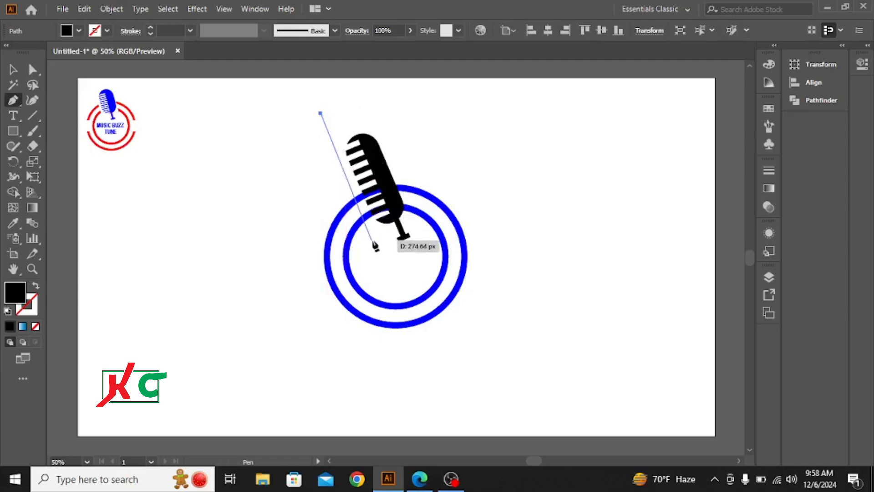
left_click(394, 264)
left_click(430, 252)
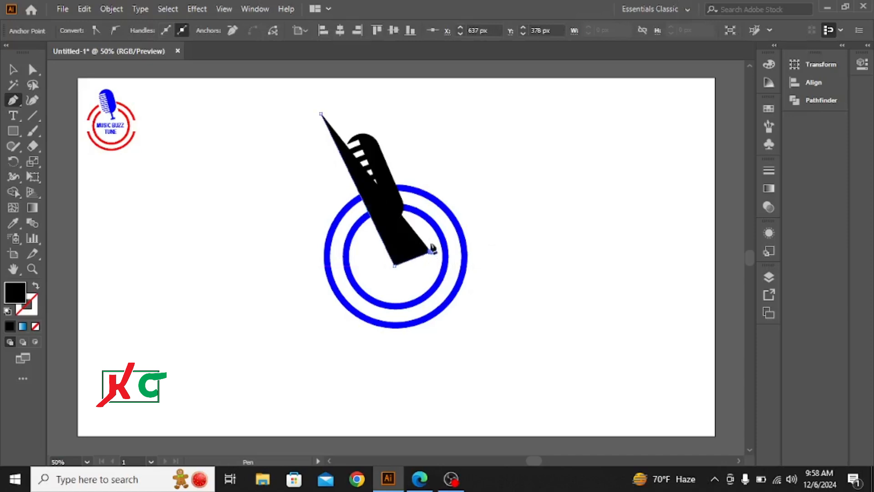
left_click(368, 110)
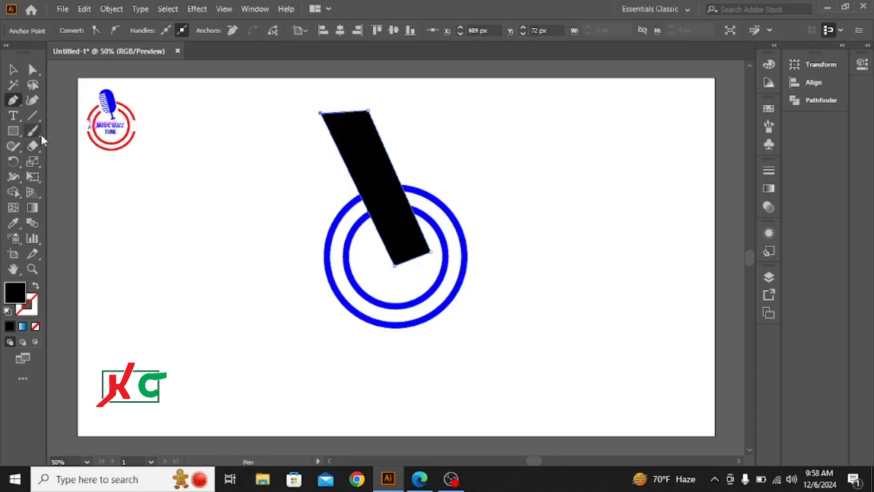
left_click(13, 70)
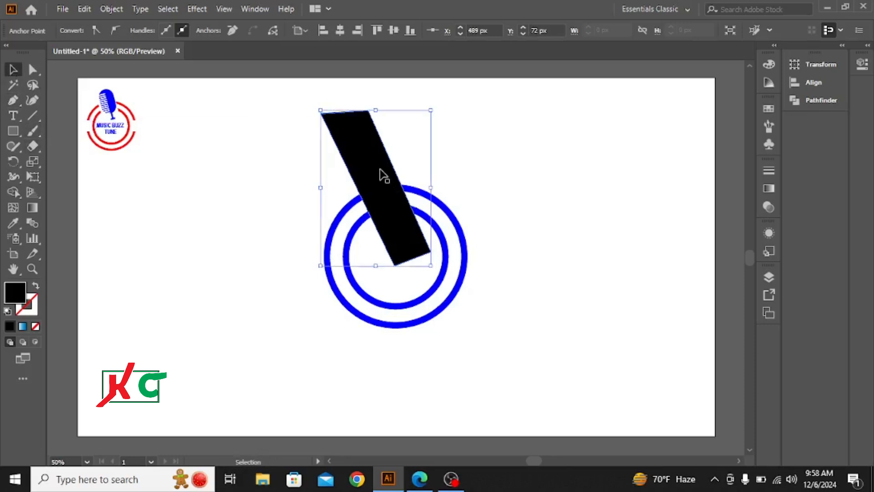
Move the microphone clear of the rings to their upper right and place the slanted black shape back across the rings.
left_click_drag(385, 176, 266, 176)
left_click_drag(388, 177, 519, 148)
left_click_drag(272, 186, 370, 191)
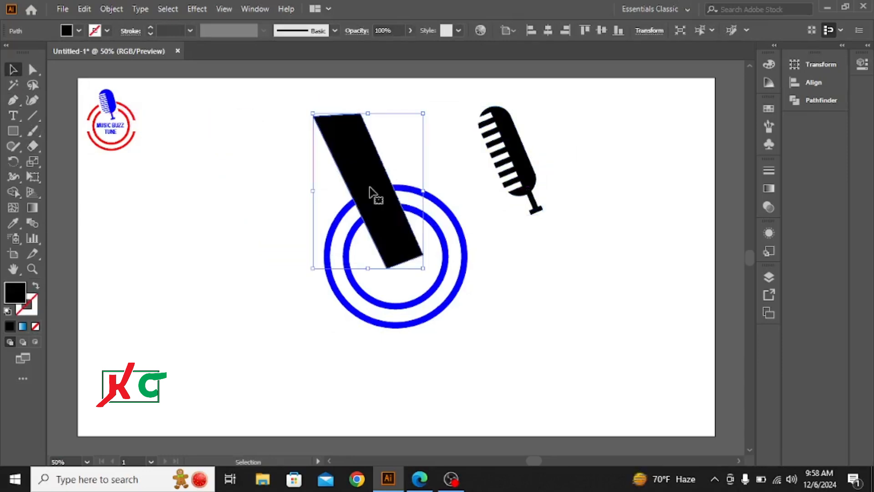
Expand the fill and stroke of both blue rings and the slanted black shape crossing them.
left_click(623, 194)
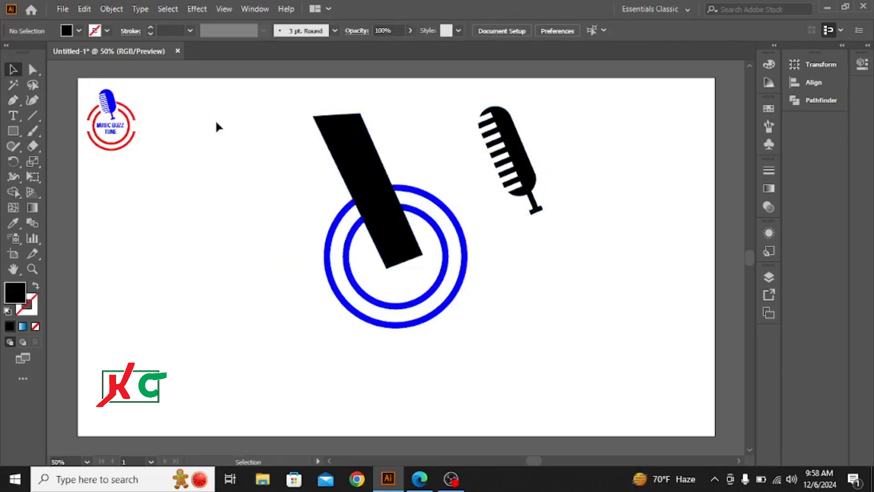
left_click_drag(217, 109, 462, 323)
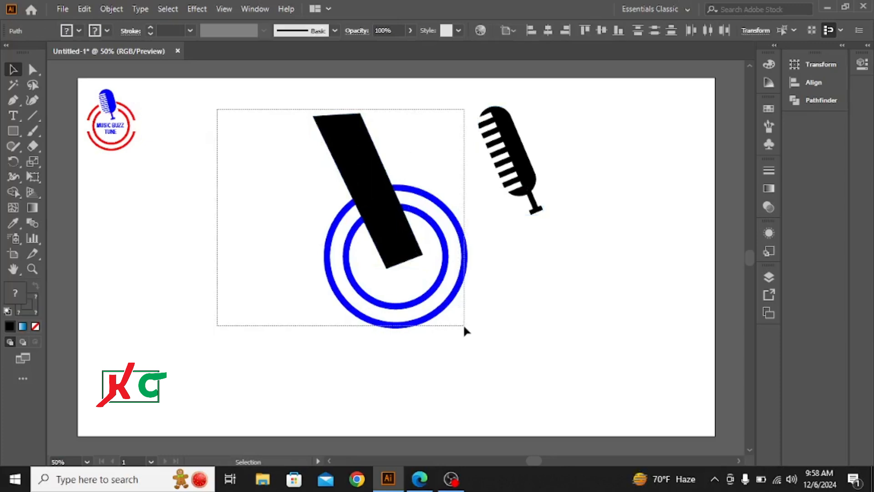
left_click(111, 9)
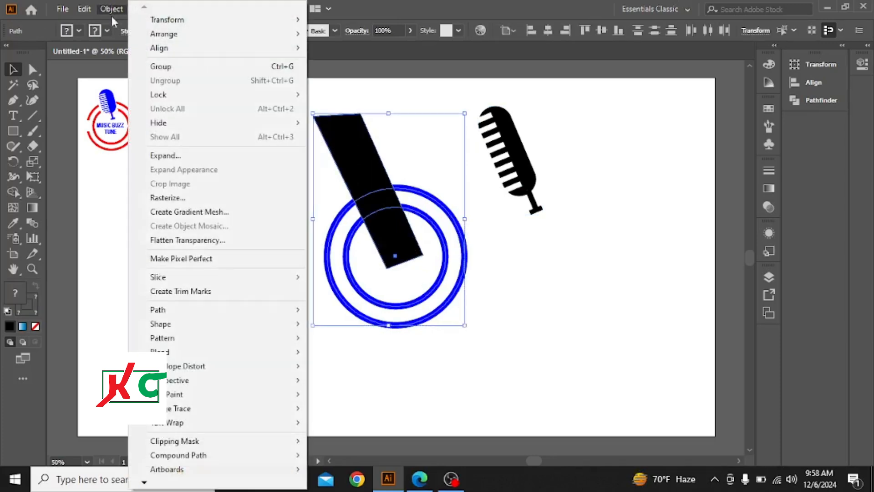
left_click(172, 157)
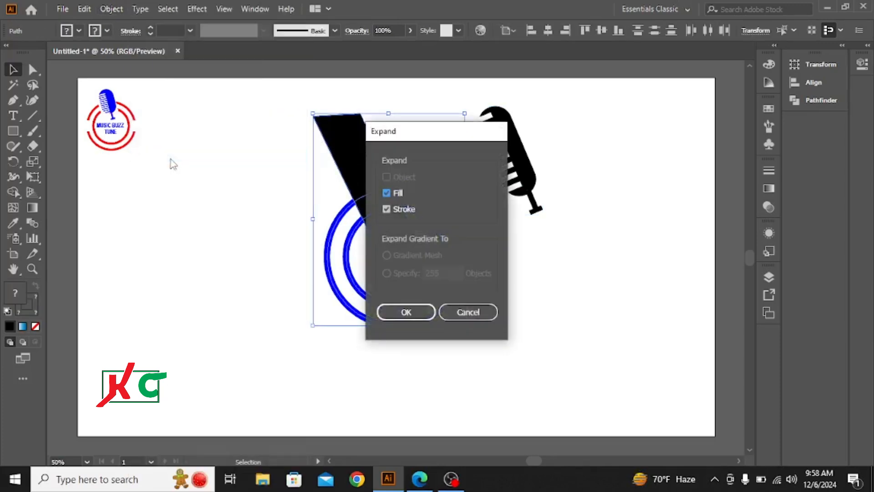
key("Return")
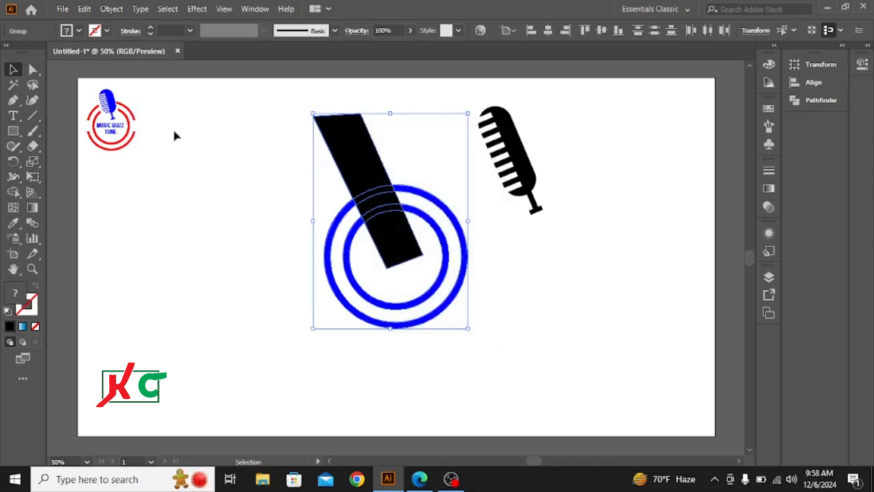
Remove the slanted black shape and the ring sections beneath it with the Shape Builder, leaving a gap in both rings.
left_click(12, 192)
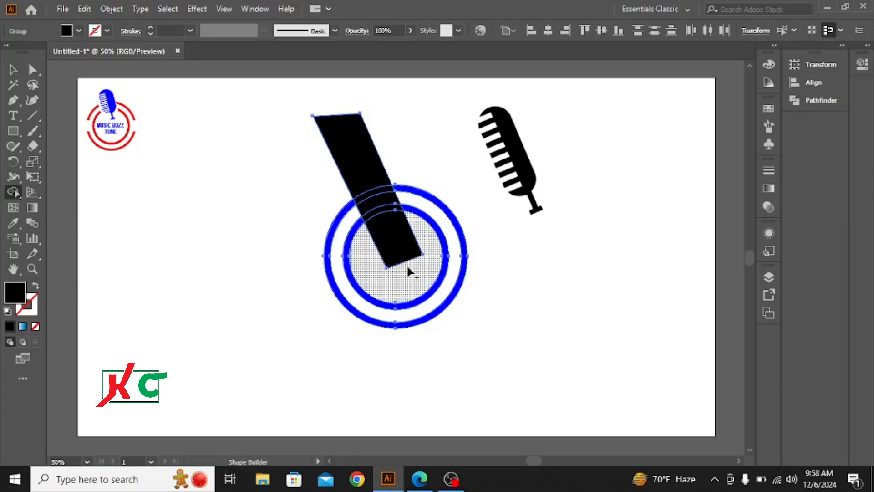
left_click_drag(406, 264, 347, 139)
left_click(13, 69)
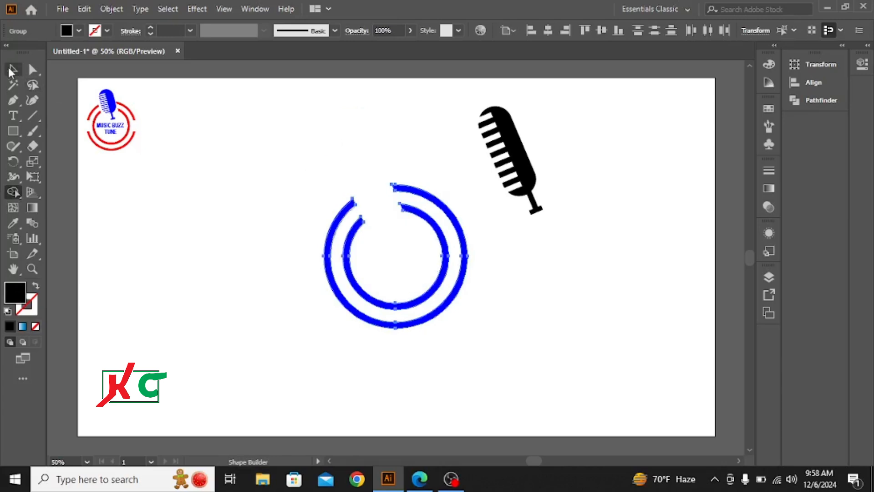
Move the tilted microphone into the gap in the rings, with its base inside the inner ring.
left_click(201, 219)
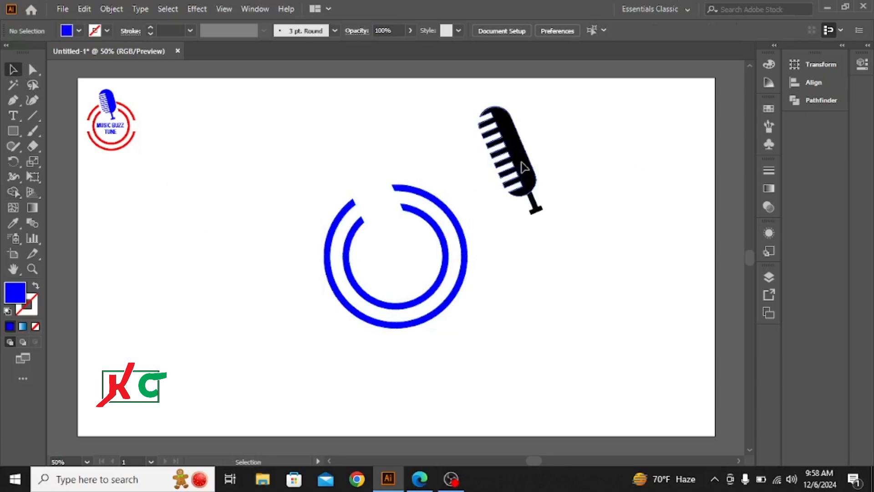
left_click_drag(524, 171, 383, 192)
left_click(572, 189)
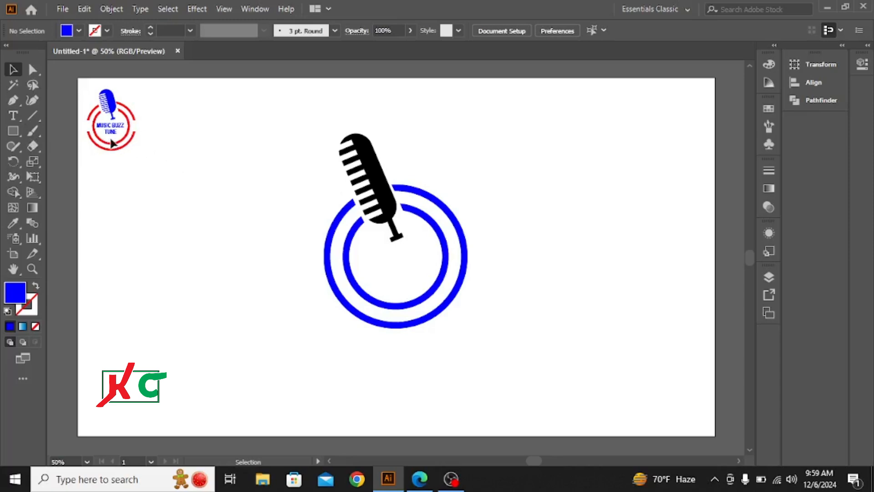
Add the point text "MUSUC BUZZ" in Arial Bold 12 pt on the empty area beside the rings.
left_click(15, 117)
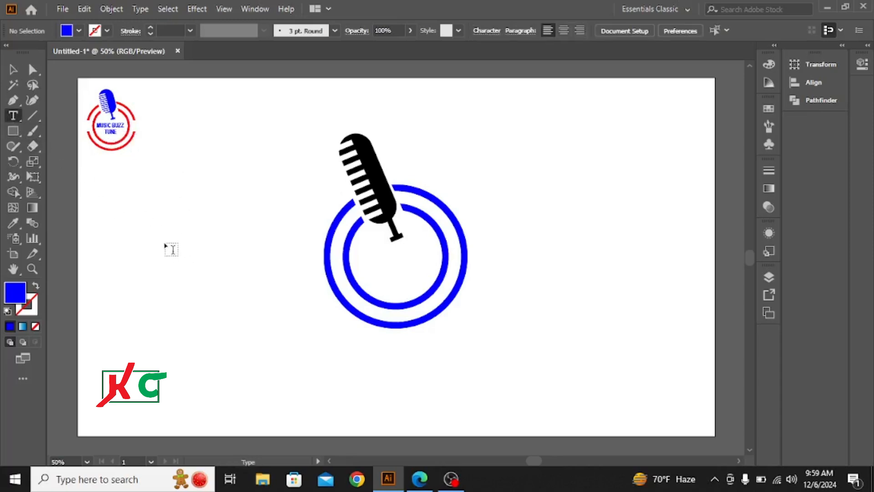
left_click(164, 240)
left_click(12, 69)
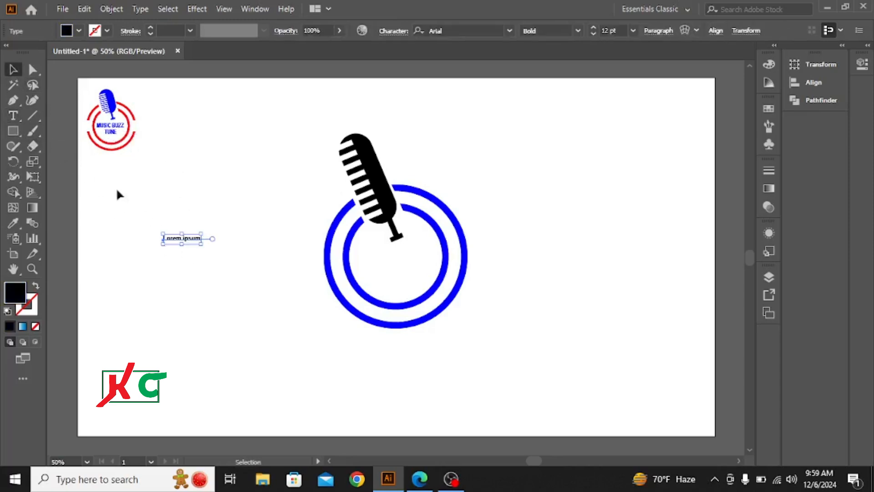
key("t")
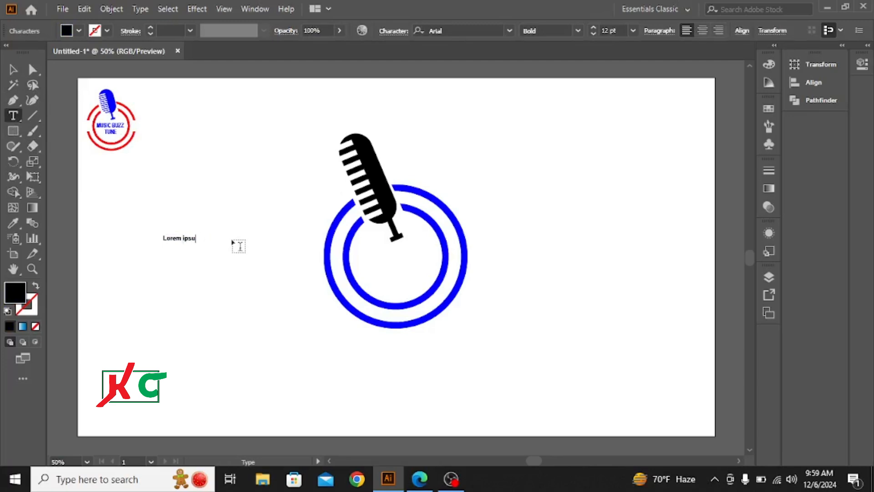
key("BackSpace")
key("BackSpace")
key("BackSpace")
key("BackSpace")
key("BackSpace")
key("BackSpace")
key("BackSpace")
key("BackSpace")
key("BackSpace")
key("BackSpace")
key("BackSpace")
type("A")
key("BackSpace")
left_click(13, 71)
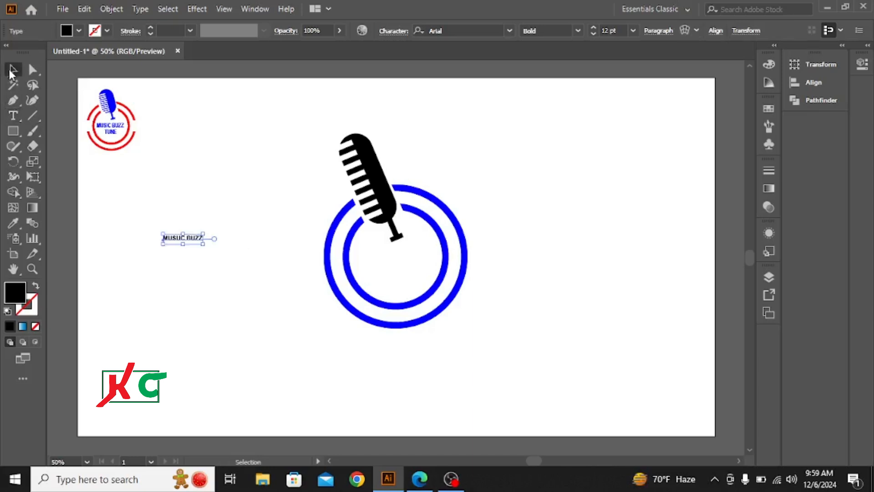
Duplicate the MUSUC BUZZ text below itself and place the original, enlarged to about 23 pt, inside the inner ring under the microphone.
left_click_drag(190, 241, 194, 276)
left_click(196, 241)
left_click_drag(203, 244, 222, 278)
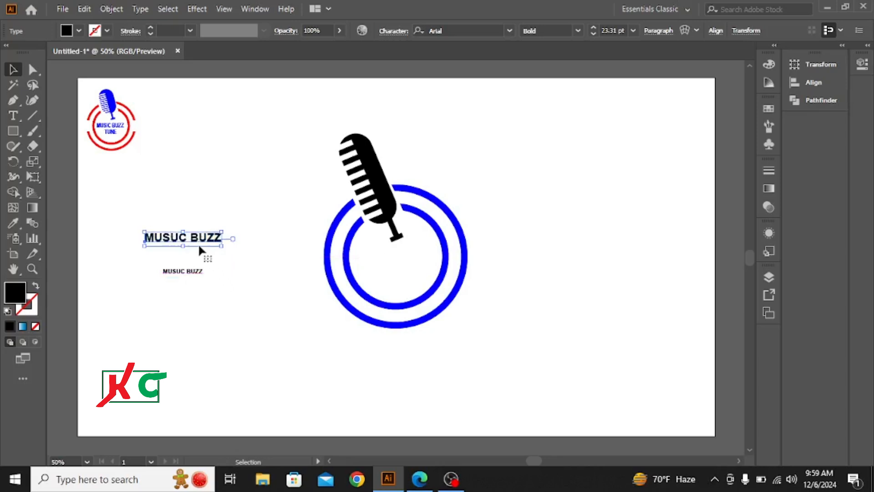
left_click_drag(197, 245, 408, 255)
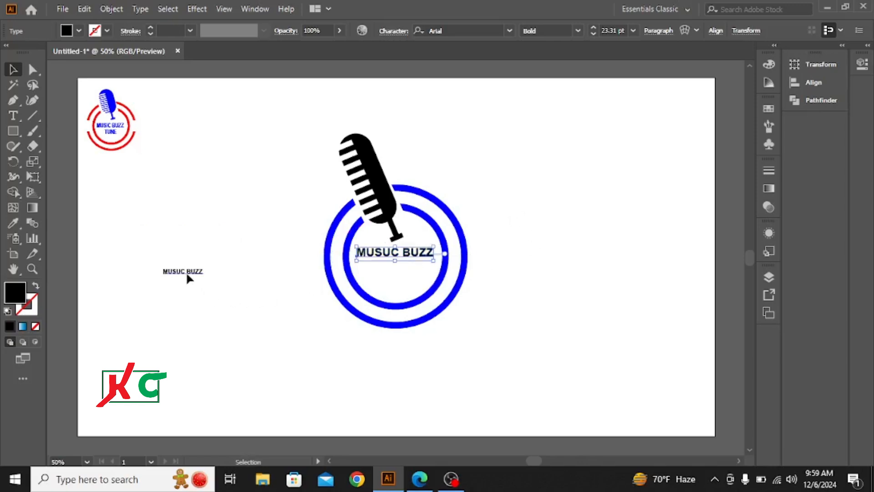
Move the small text copy under MUSUC BUZZ inside the inner ring and change its wording to "TUNE".
left_click_drag(186, 271, 400, 272)
double_click(402, 271)
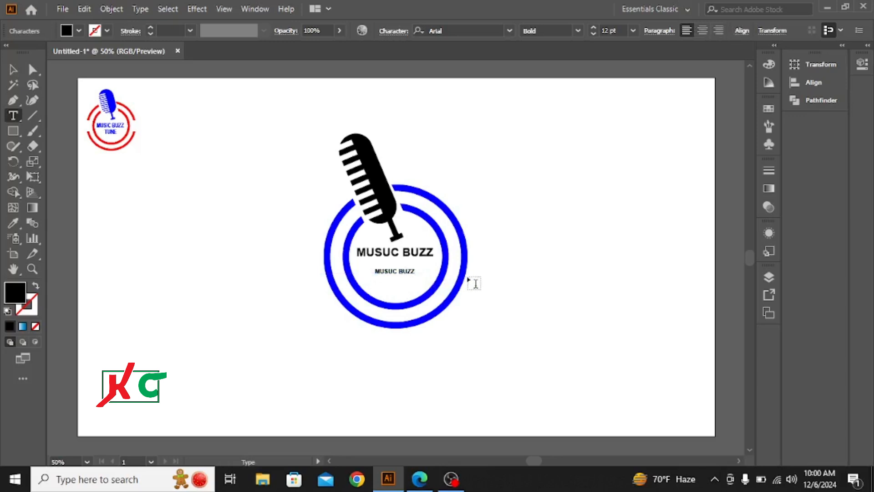
key("BackSpace")
key("BackSpace")
key("BackSpace")
key("BackSpace")
key("BackSpace")
key("BackSpace")
key("BackSpace")
type("Tu")
key("BackSpace")
left_click(11, 71)
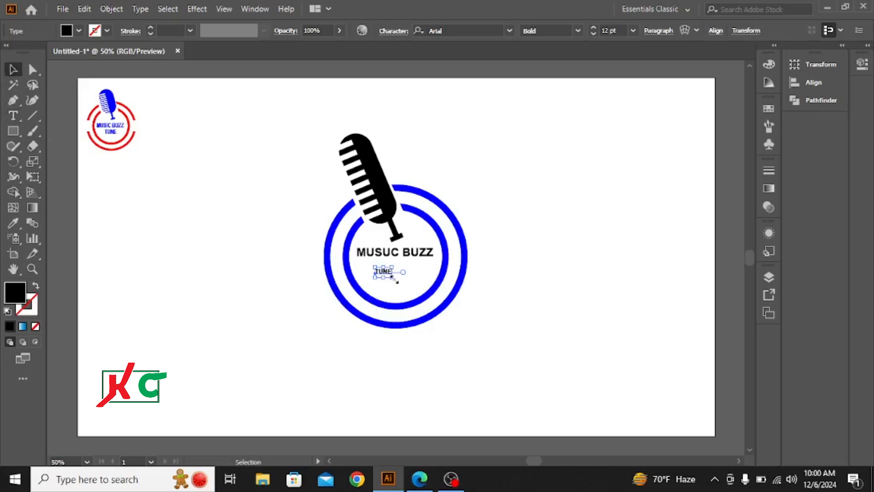
Enlarge TUNE to about 32 pt and scale MUSUC BUZZ up slightly to nearly span the inner ring.
mouse_move(396, 281)
left_mouse_down()
mouse_move(409, 293)
mouse_move(404, 273)
left_mouse_up()
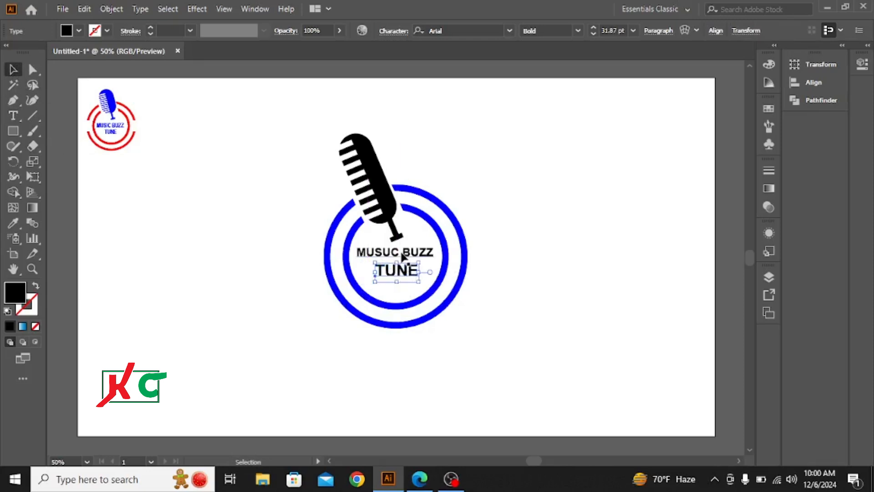
left_click(407, 254)
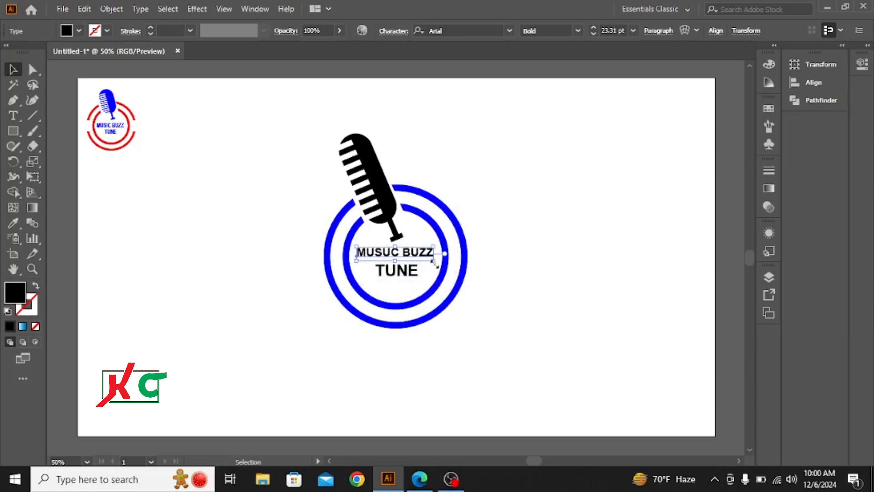
left_click_drag(432, 262, 464, 269)
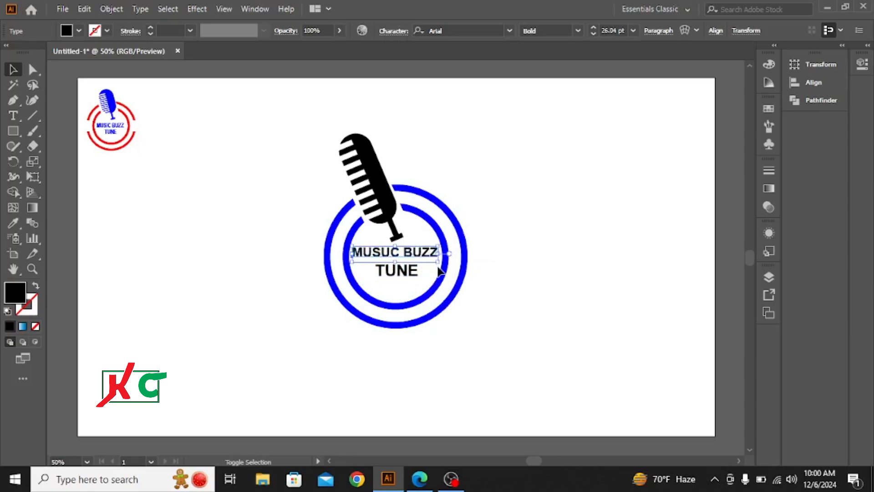
Scale the word TUNE down to about 20 pt, keeping it centred beneath MUSUC BUZZ.
left_click(413, 272)
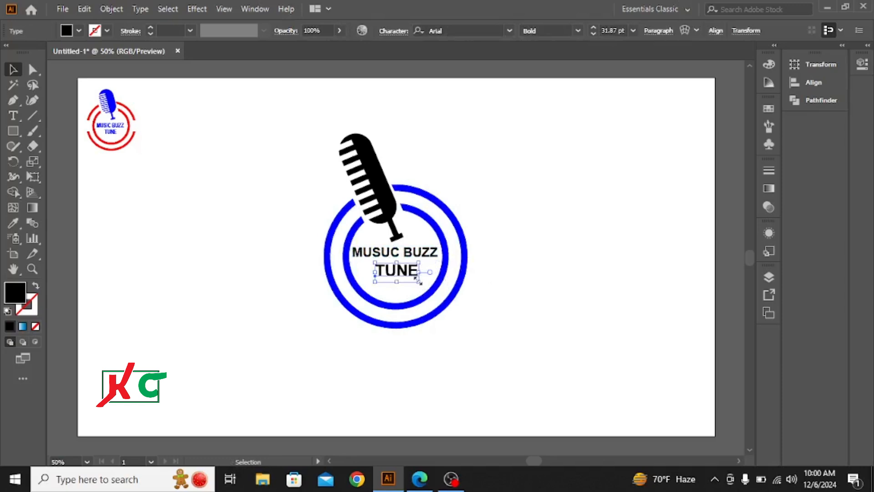
left_click_drag(416, 279, 417, 280)
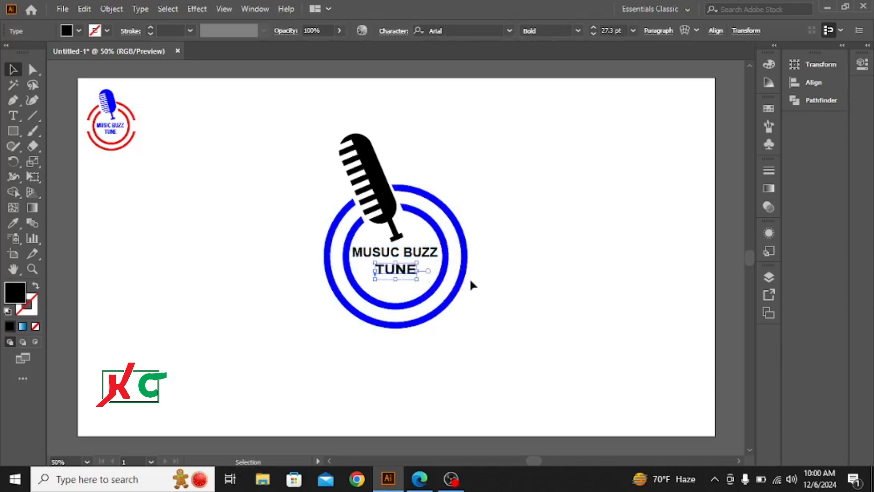
left_click(519, 316)
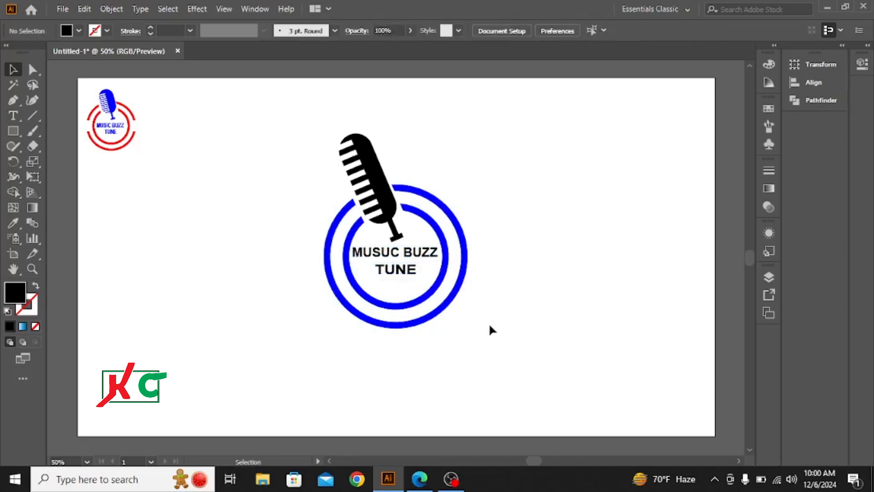
left_click(400, 272)
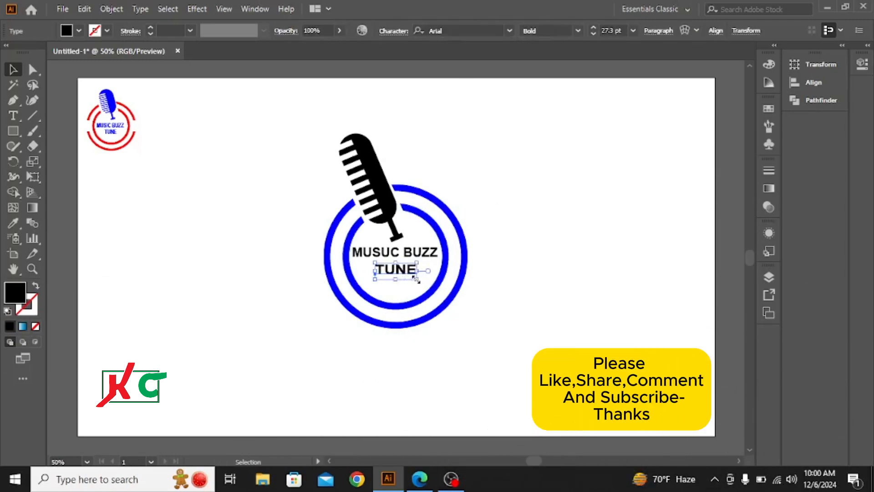
mouse_move(415, 278)
left_mouse_down()
mouse_move(437, 277)
mouse_move(413, 280)
left_mouse_up()
left_click(536, 287)
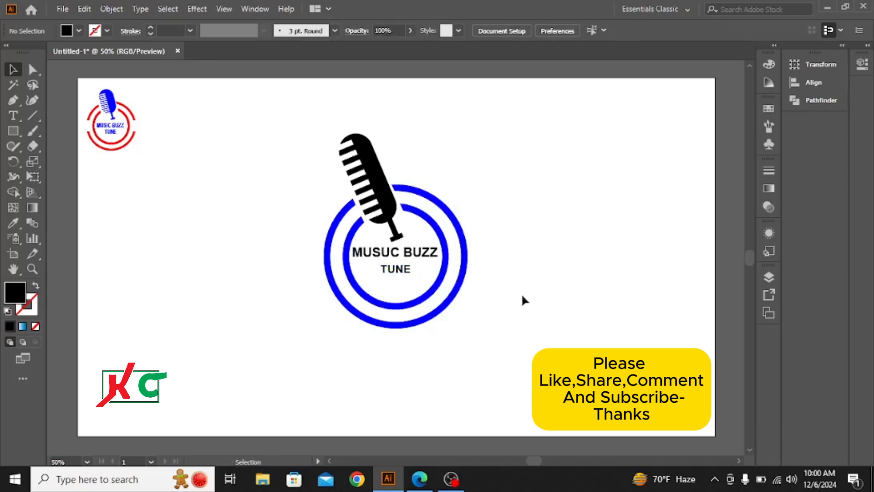
left_click(397, 271)
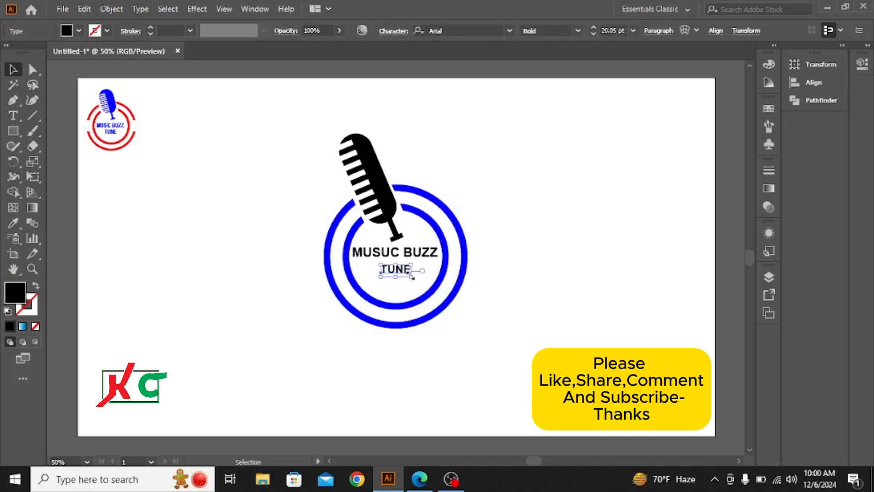